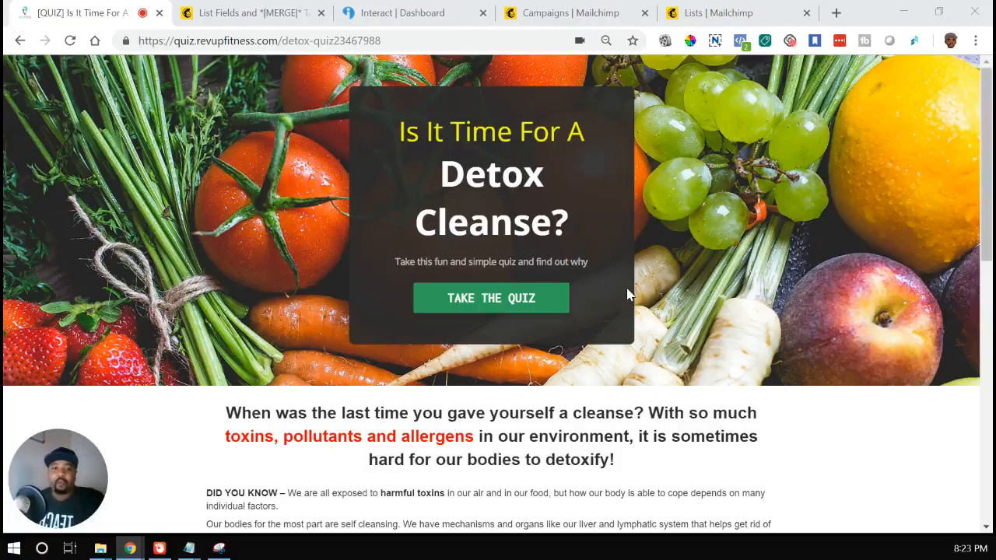
Step: Examine the detox quiz landing page, from its headline and symptom checklist to the closing call to take the quiz
{"action": "scroll", "coordinate": [661, 335], "scroll_direction": "down", "scroll_amount": 2}
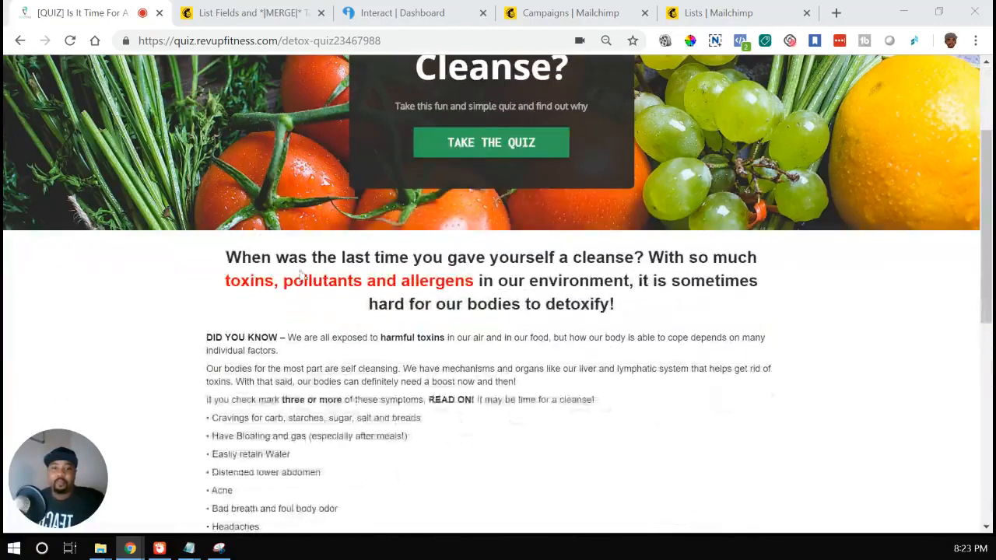
{"action": "scroll", "coordinate": [214, 284], "scroll_direction": "down", "scroll_amount": 1}
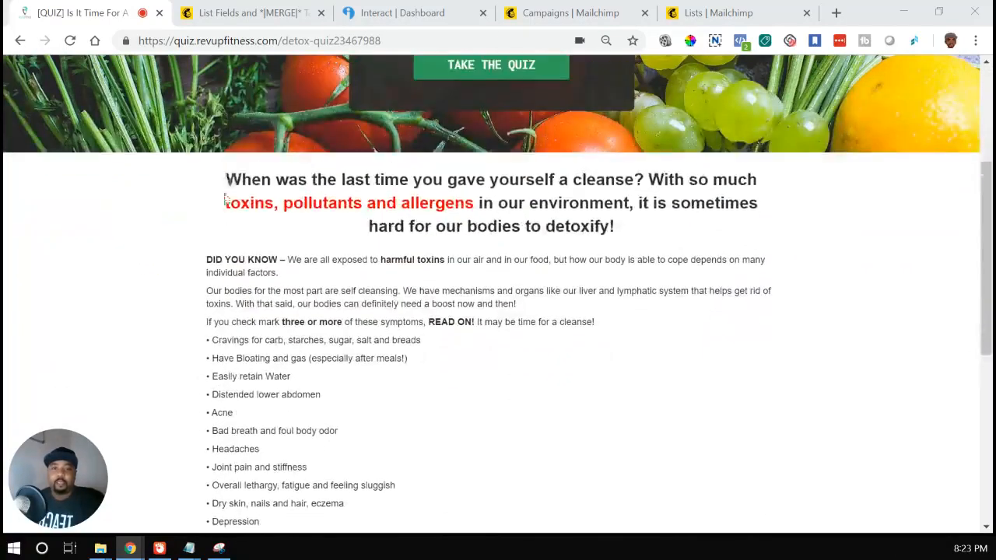
{"action": "left_click_drag", "start_coordinate": [224, 176], "coordinate": [433, 459]}
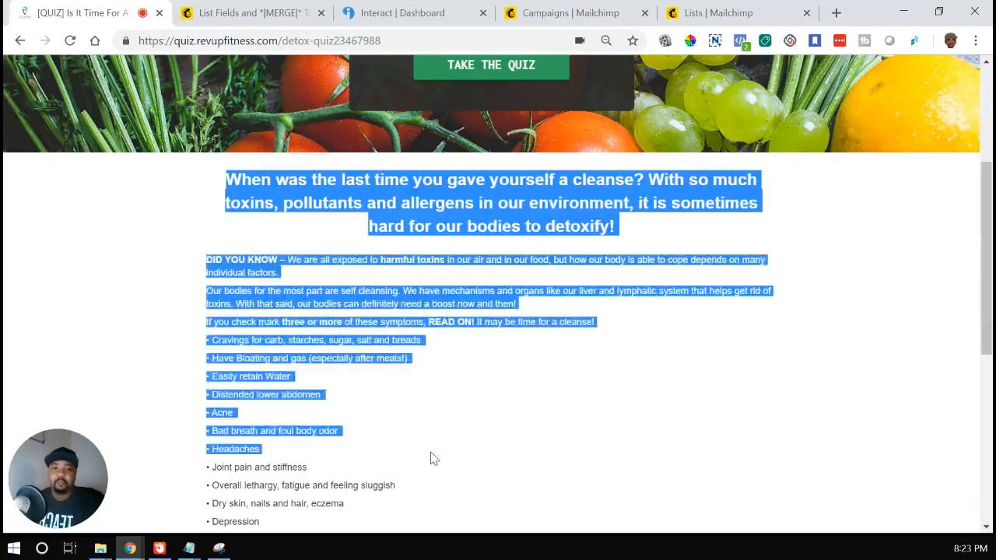
{"action": "left_click", "coordinate": [433, 459]}
{"action": "scroll", "coordinate": [437, 414], "scroll_direction": "up", "scroll_amount": 2}
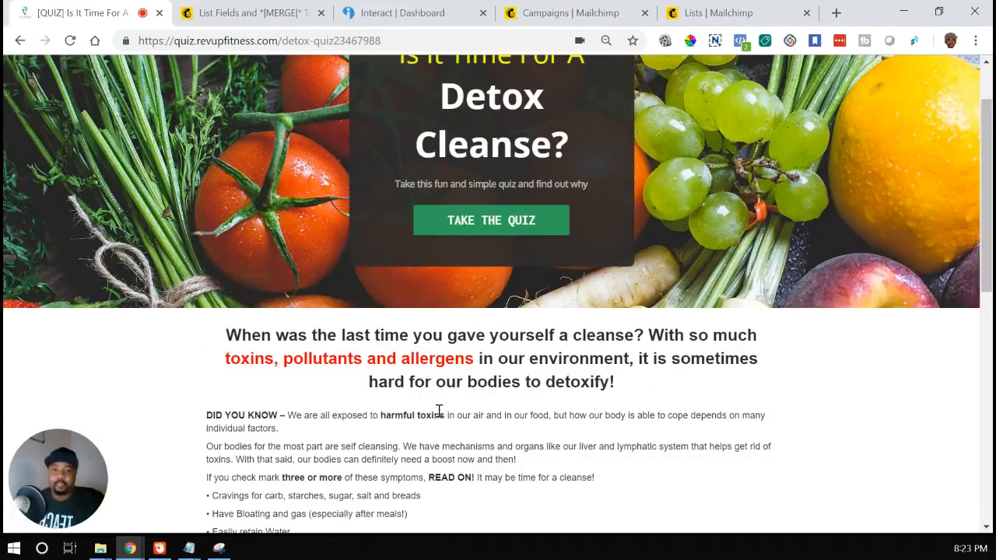
{"action": "scroll", "coordinate": [336, 404], "scroll_direction": "down", "scroll_amount": 5}
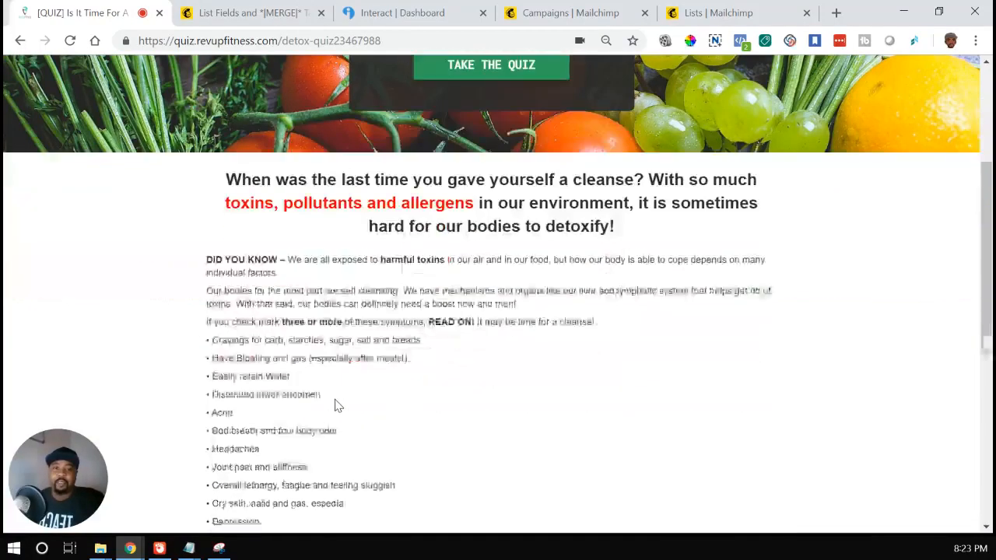
{"action": "scroll", "coordinate": [334, 401], "scroll_direction": "down", "scroll_amount": 2}
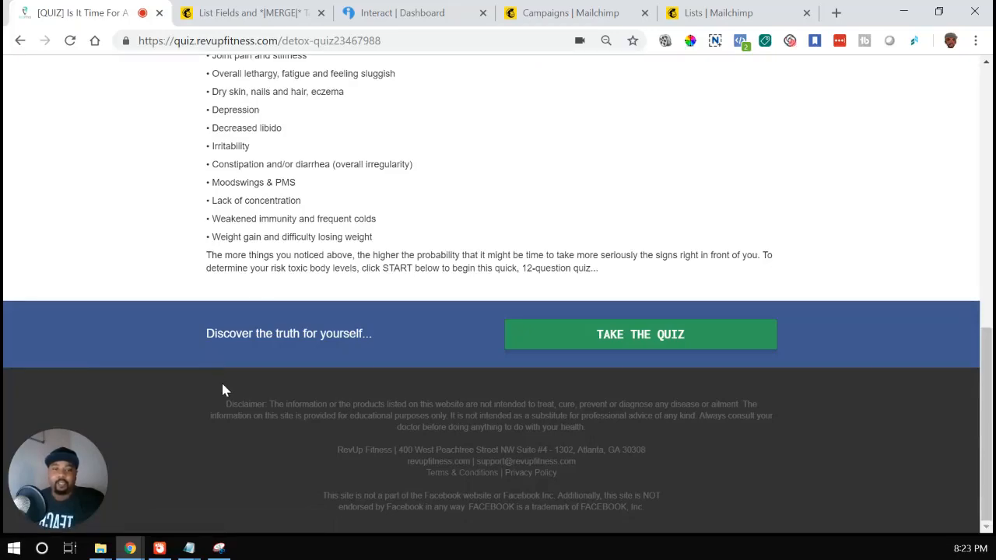
{"action": "scroll", "coordinate": [222, 389], "scroll_direction": "up", "scroll_amount": 8}
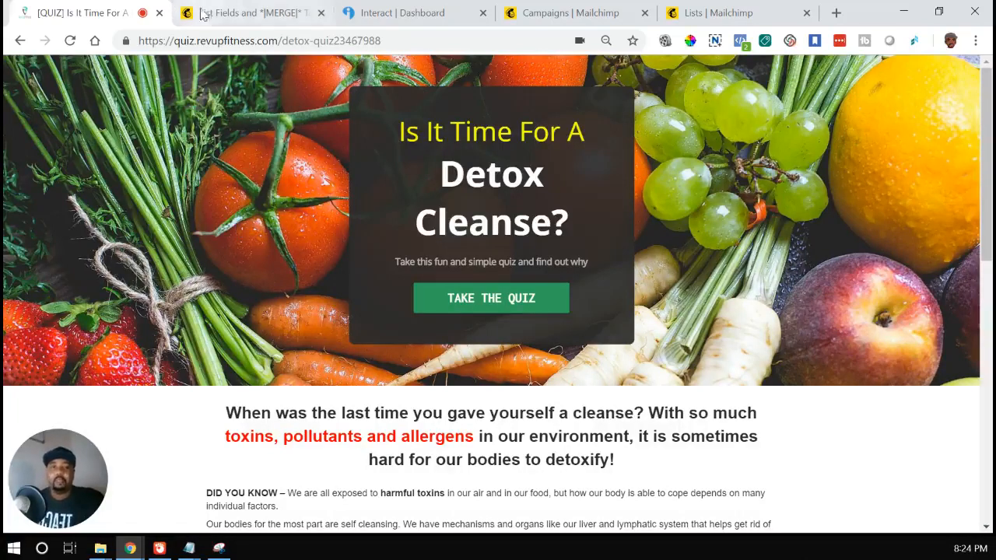
{"action": "scroll", "coordinate": [263, 375], "scroll_direction": "down", "scroll_amount": 1}
{"action": "scroll", "coordinate": [262, 374], "scroll_direction": "down", "scroll_amount": 2}
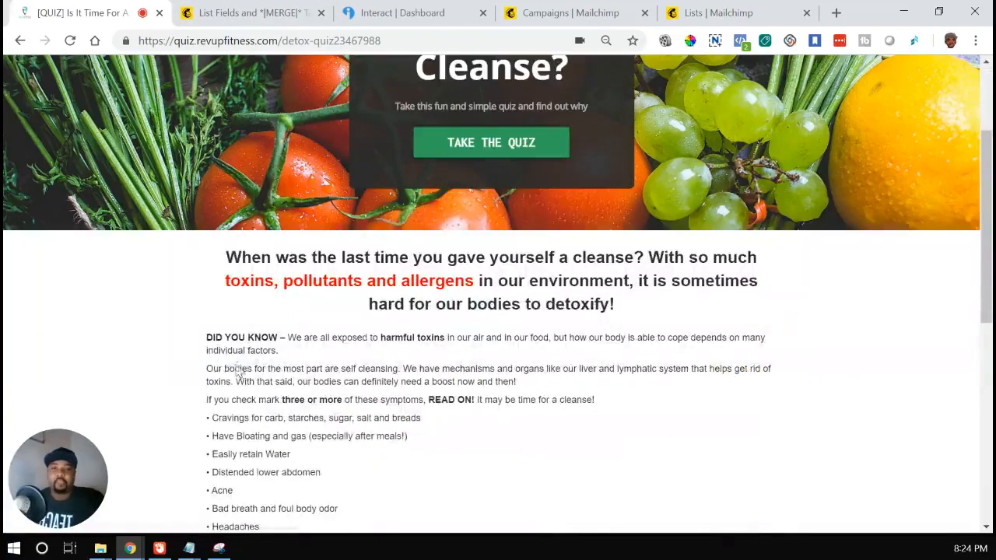
{"action": "left_click_drag", "start_coordinate": [207, 337], "coordinate": [381, 488]}
{"action": "left_click", "coordinate": [381, 475]}
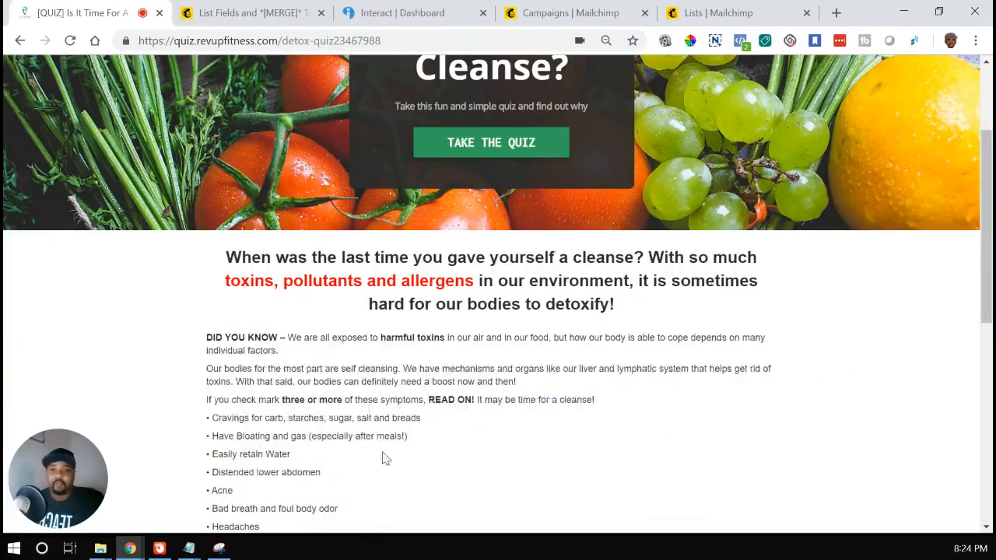
{"action": "scroll", "coordinate": [369, 408], "scroll_direction": "down", "scroll_amount": 5}
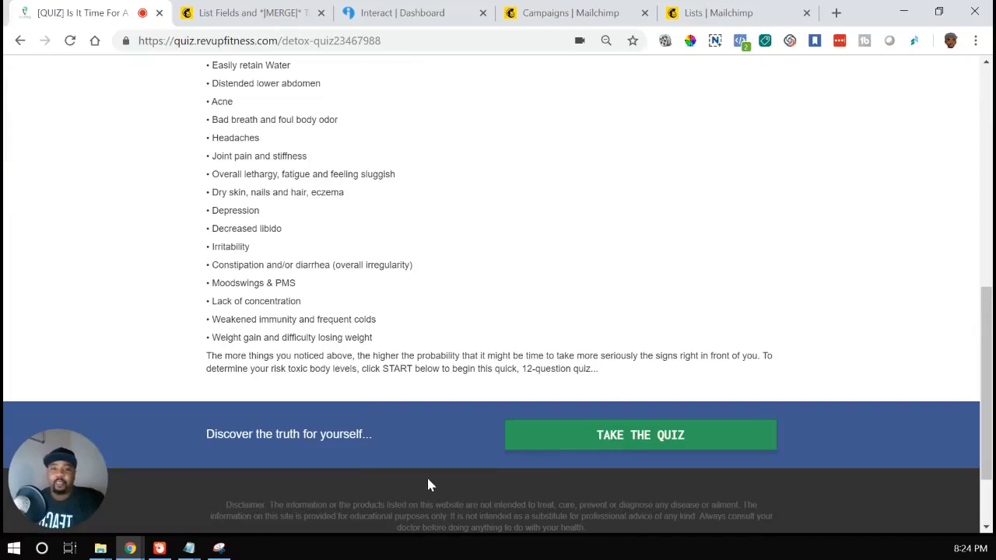
{"action": "scroll", "coordinate": [428, 483], "scroll_direction": "up", "scroll_amount": 8}
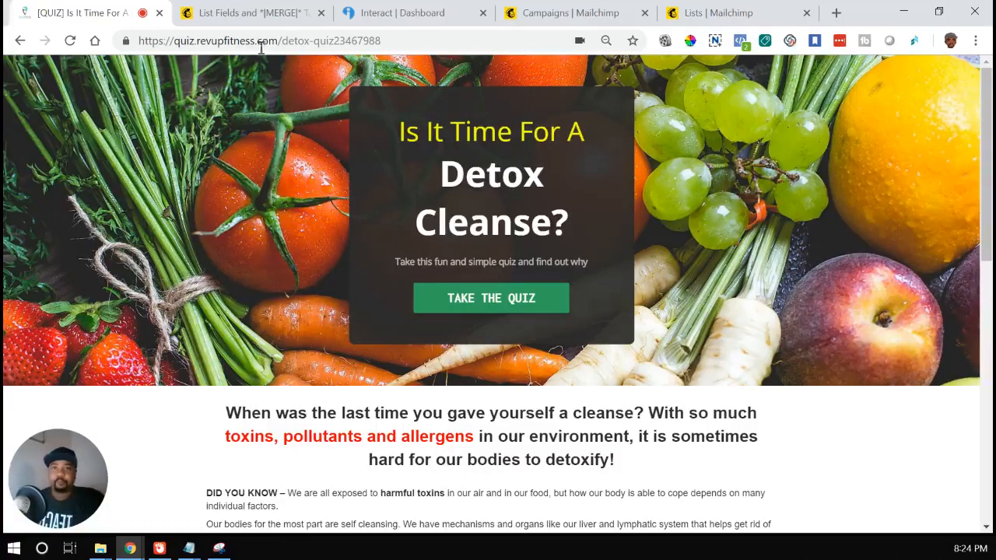
Step: Switch to Mailchimp's list fields page for the RevUp Fitness list and examine the field labels and their merge tags
{"action": "left_click", "coordinate": [263, 18]}
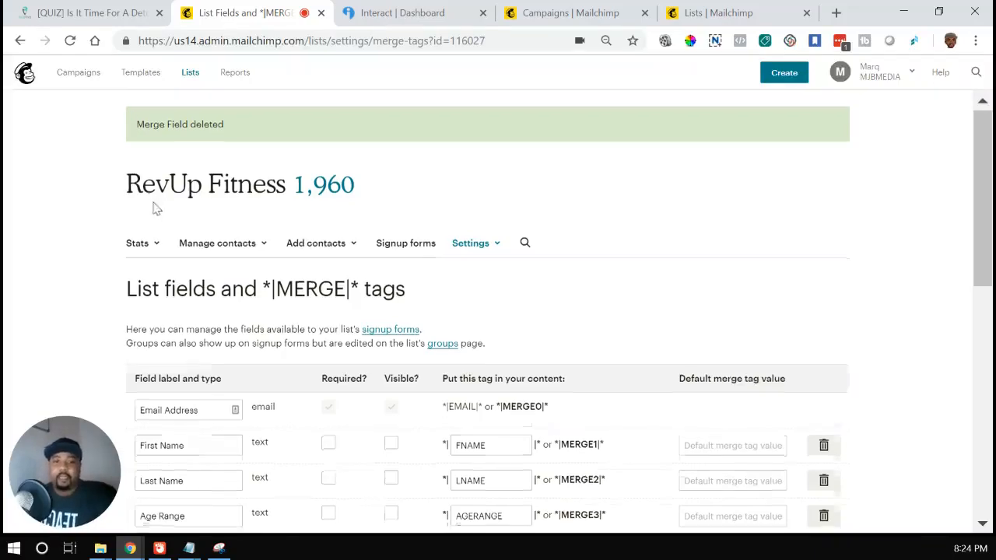
{"action": "scroll", "coordinate": [153, 207], "scroll_direction": "down", "scroll_amount": 3}
{"action": "scroll", "coordinate": [92, 247], "scroll_direction": "down", "scroll_amount": 1}
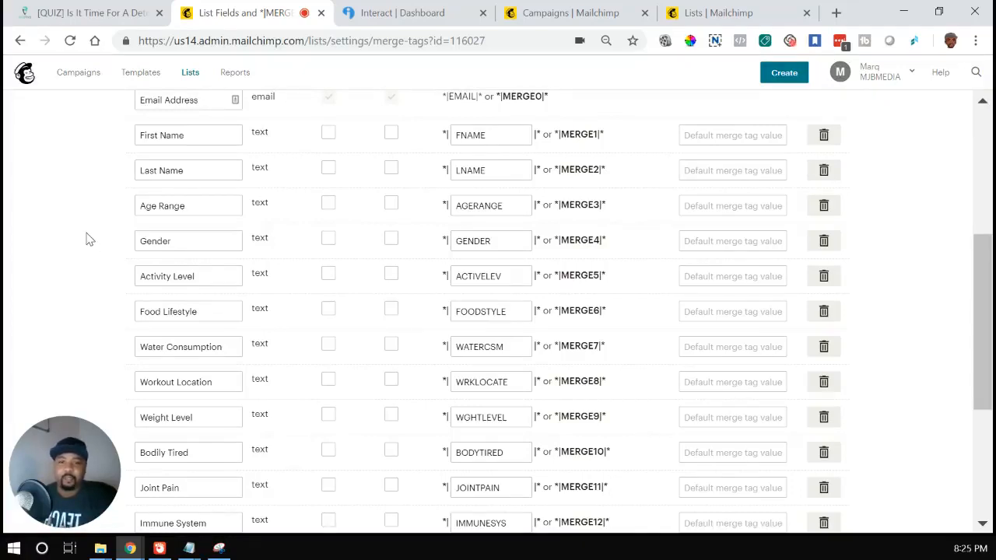
{"action": "scroll", "coordinate": [89, 239], "scroll_direction": "up", "scroll_amount": 2}
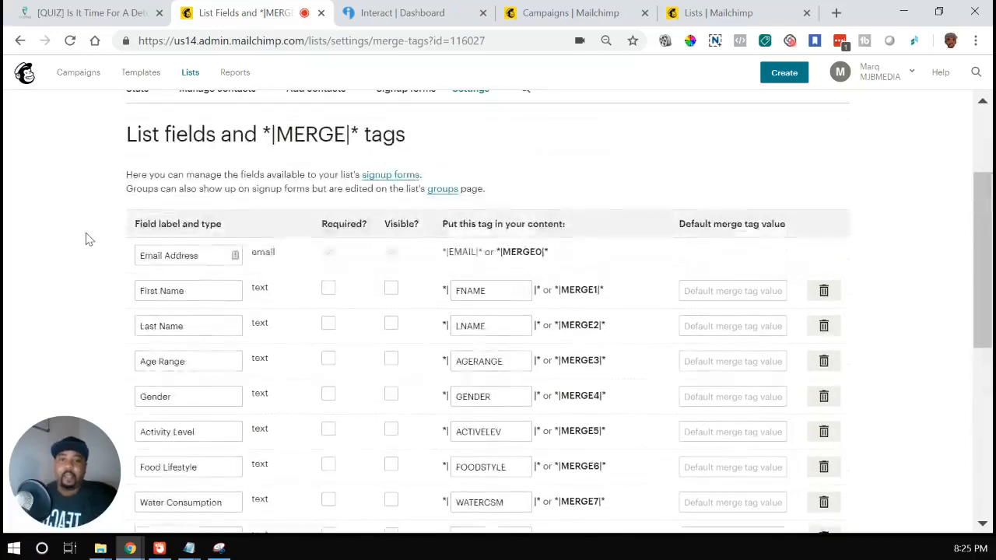
{"action": "scroll", "coordinate": [89, 239], "scroll_direction": "down", "scroll_amount": 1}
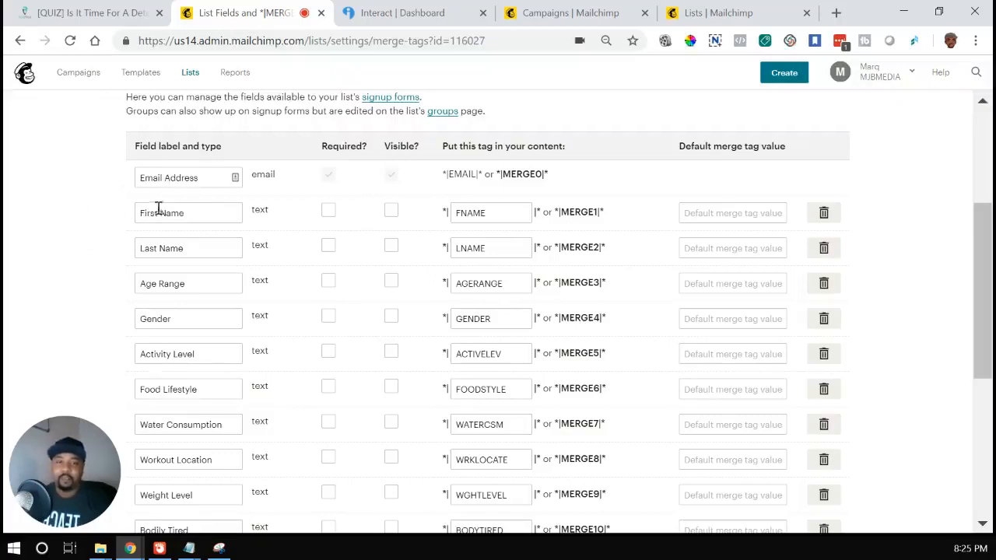
{"action": "scroll", "coordinate": [78, 205], "scroll_direction": "up", "scroll_amount": 1}
{"action": "scroll", "coordinate": [78, 205], "scroll_direction": "down", "scroll_amount": 1}
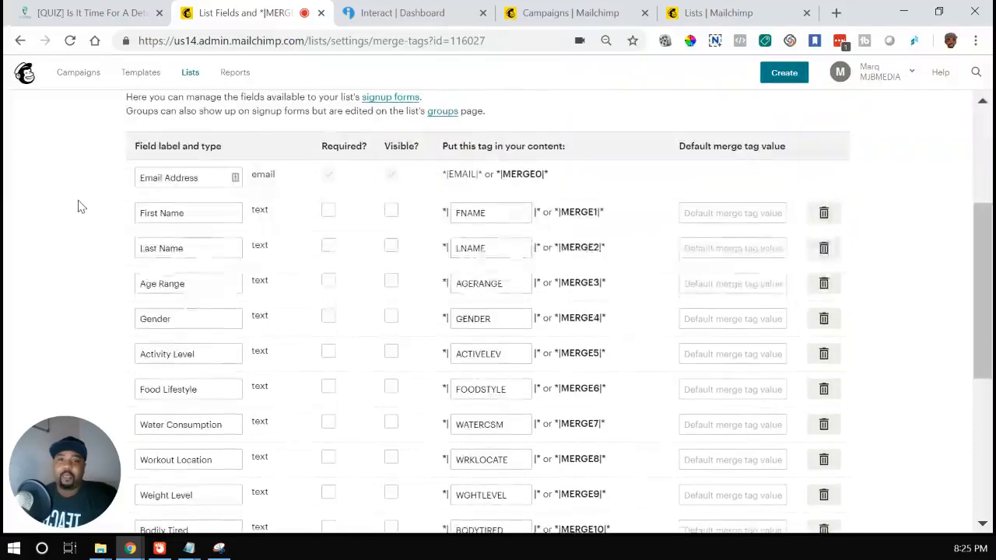
{"action": "scroll", "coordinate": [77, 206], "scroll_direction": "down", "scroll_amount": 1}
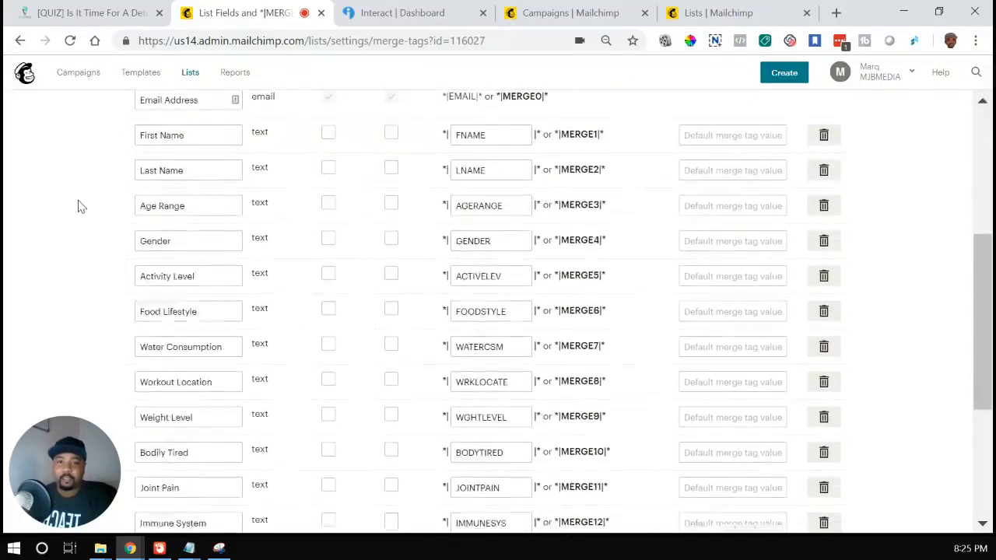
{"action": "scroll", "coordinate": [78, 207], "scroll_direction": "down", "scroll_amount": 1}
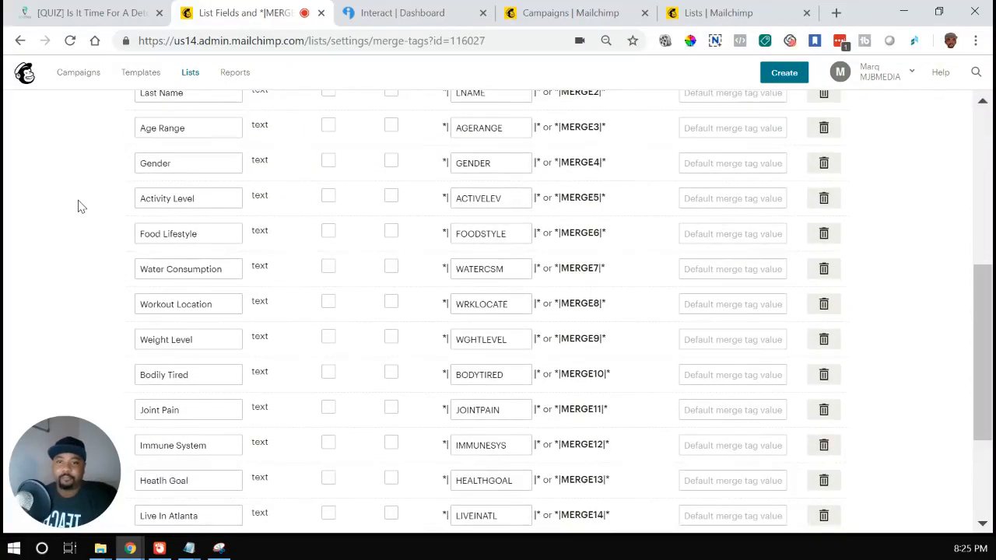
{"action": "scroll", "coordinate": [78, 206], "scroll_direction": "up", "scroll_amount": 1}
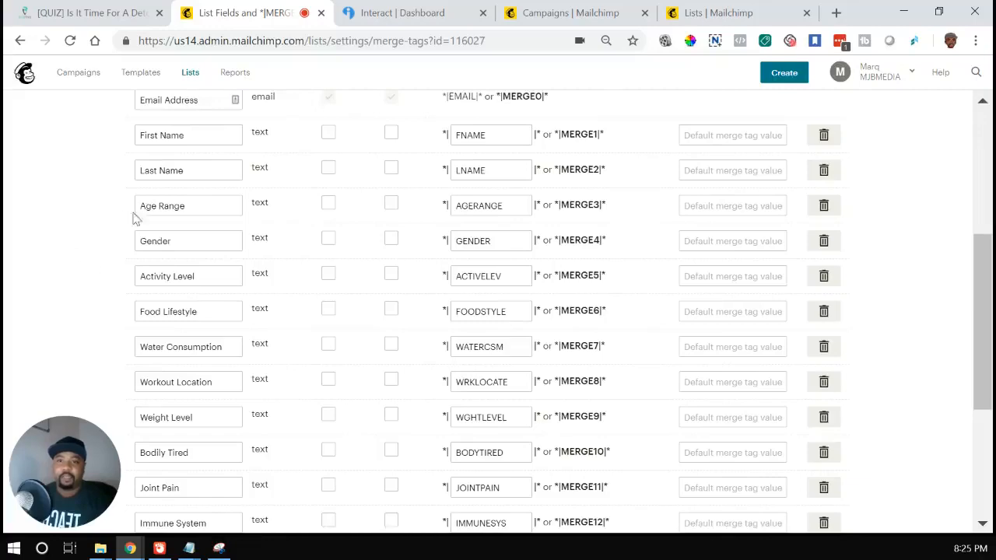
{"action": "scroll", "coordinate": [134, 259], "scroll_direction": "down", "scroll_amount": 1}
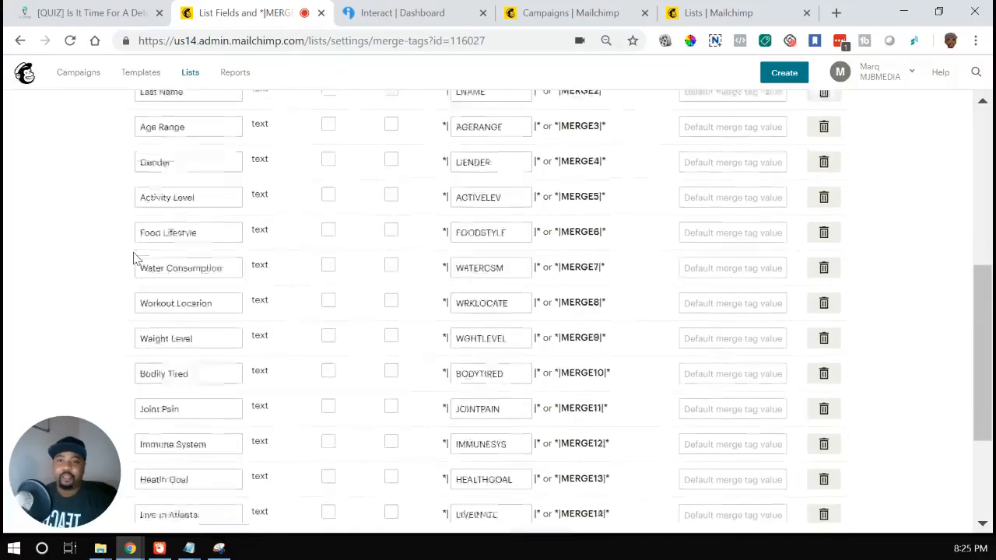
{"action": "scroll", "coordinate": [93, 269], "scroll_direction": "down", "scroll_amount": 1}
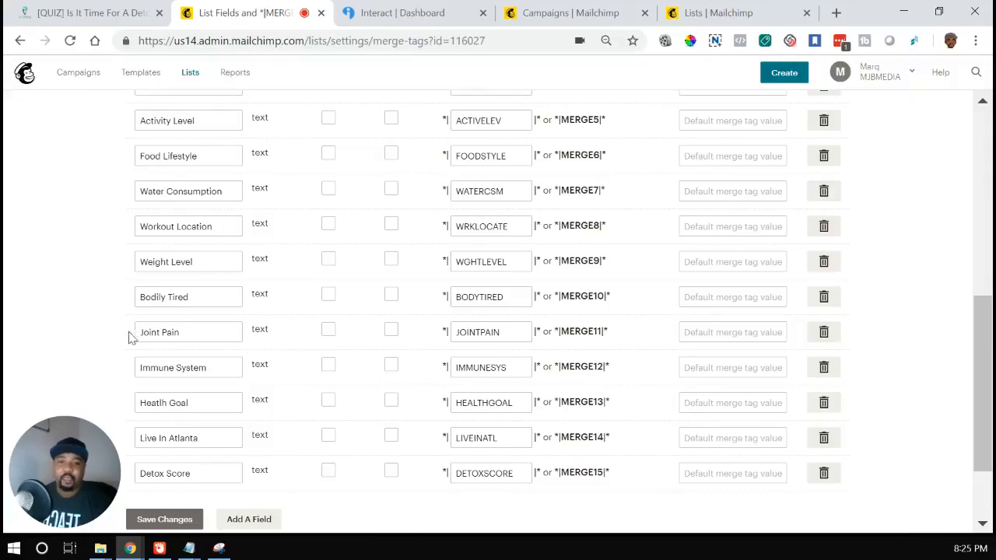
{"action": "scroll", "coordinate": [62, 238], "scroll_direction": "down", "scroll_amount": 2}
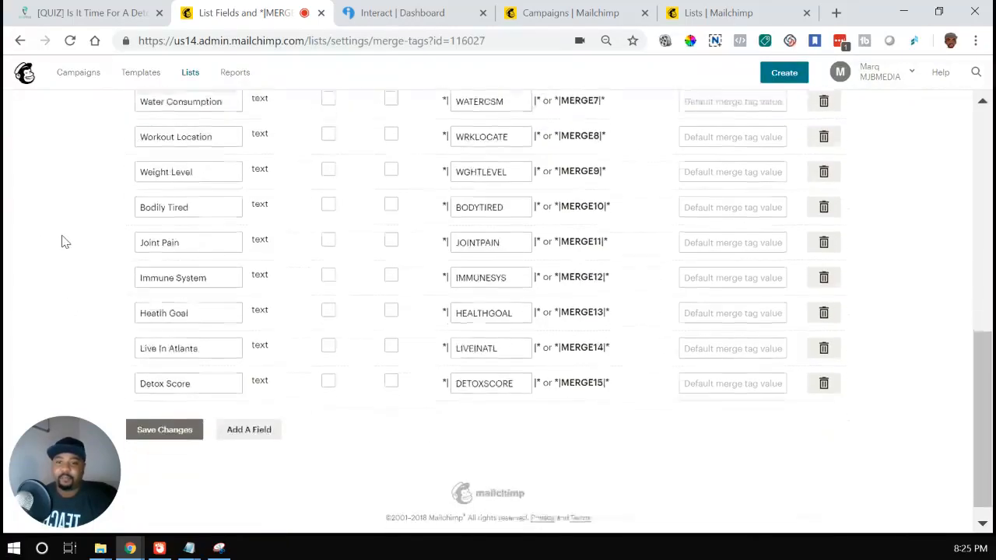
{"action": "scroll", "coordinate": [95, 373], "scroll_direction": "up", "scroll_amount": 7}
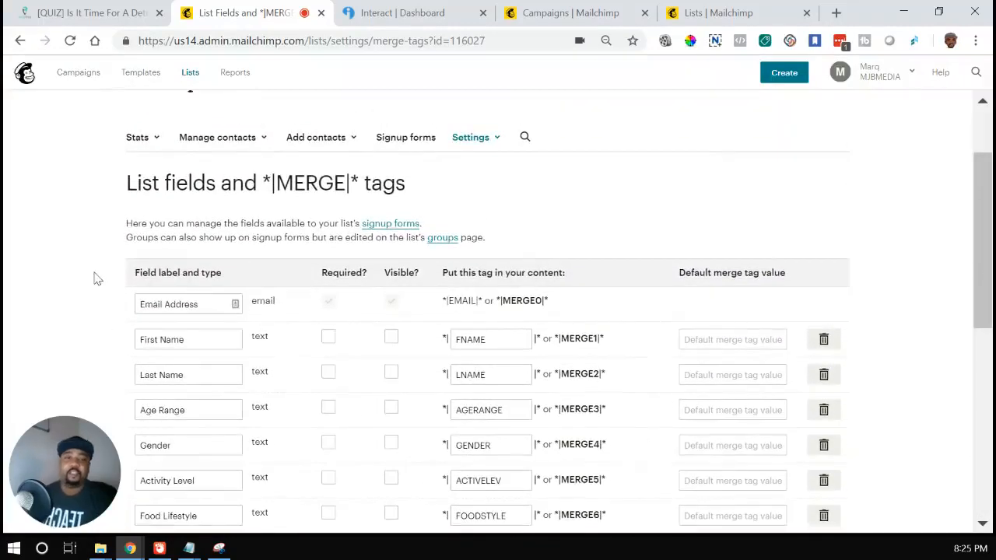
{"action": "scroll", "coordinate": [94, 233], "scroll_direction": "down", "scroll_amount": 3}
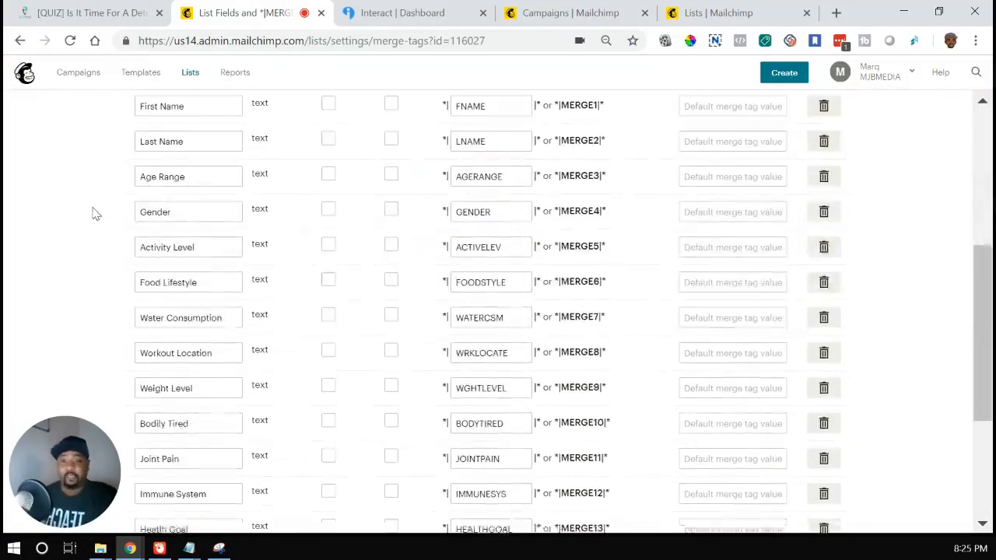
{"action": "scroll", "coordinate": [95, 241], "scroll_direction": "down", "scroll_amount": 2}
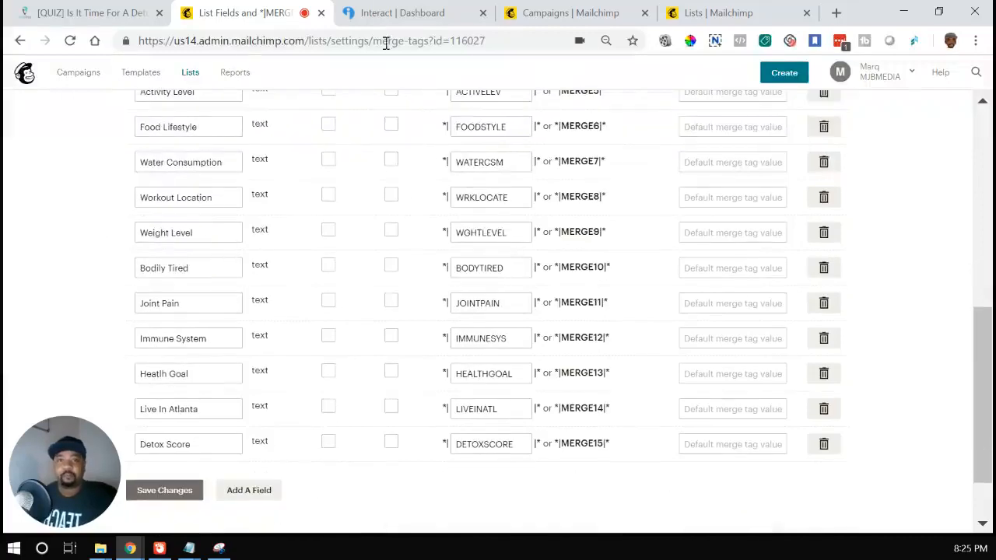
Step: Switch to the Interact quiz builder and review the opt-in form's contact fields and settings, plus the connected email integration
{"action": "left_click", "coordinate": [418, 12]}
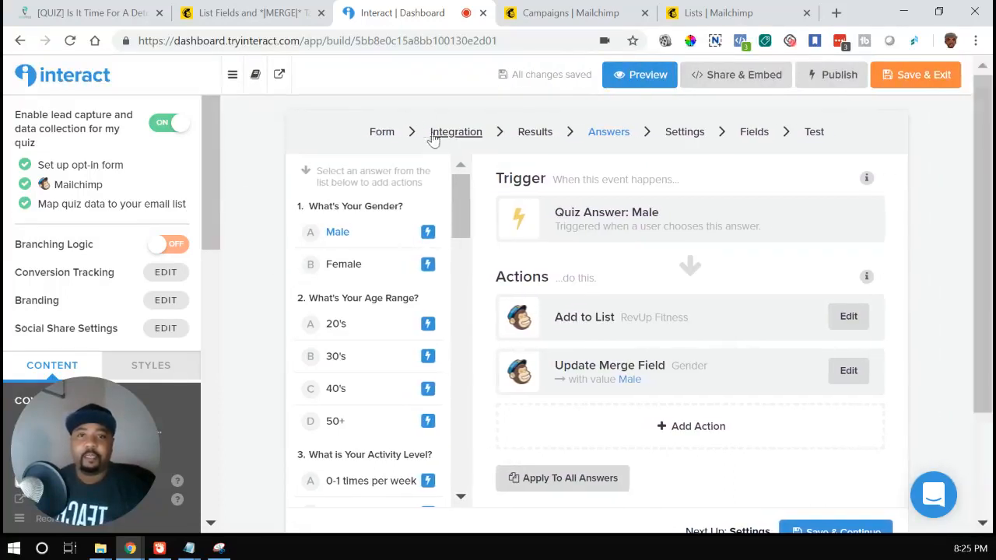
{"action": "left_click", "coordinate": [389, 135]}
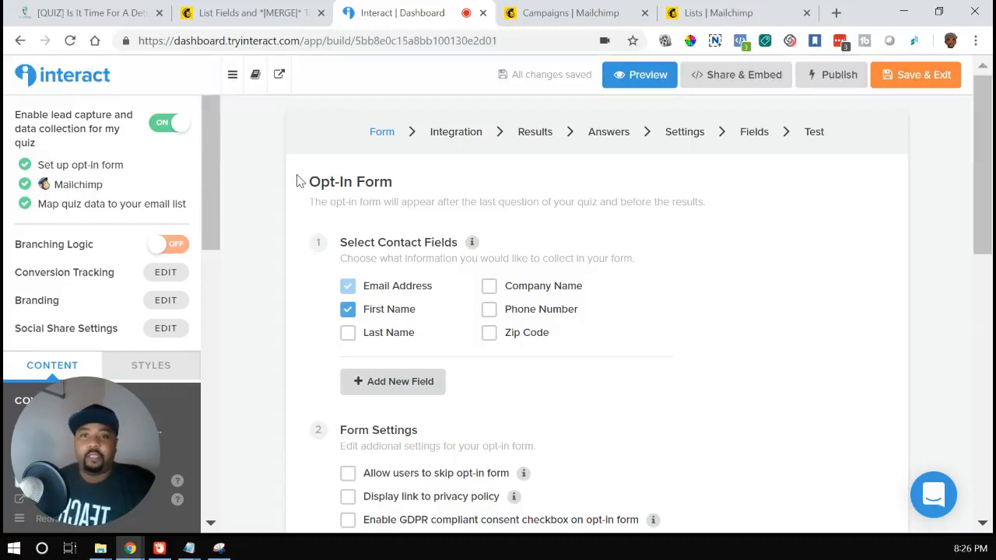
{"action": "scroll", "coordinate": [295, 182], "scroll_direction": "down", "scroll_amount": 4}
{"action": "scroll", "coordinate": [365, 159], "scroll_direction": "up", "scroll_amount": 4}
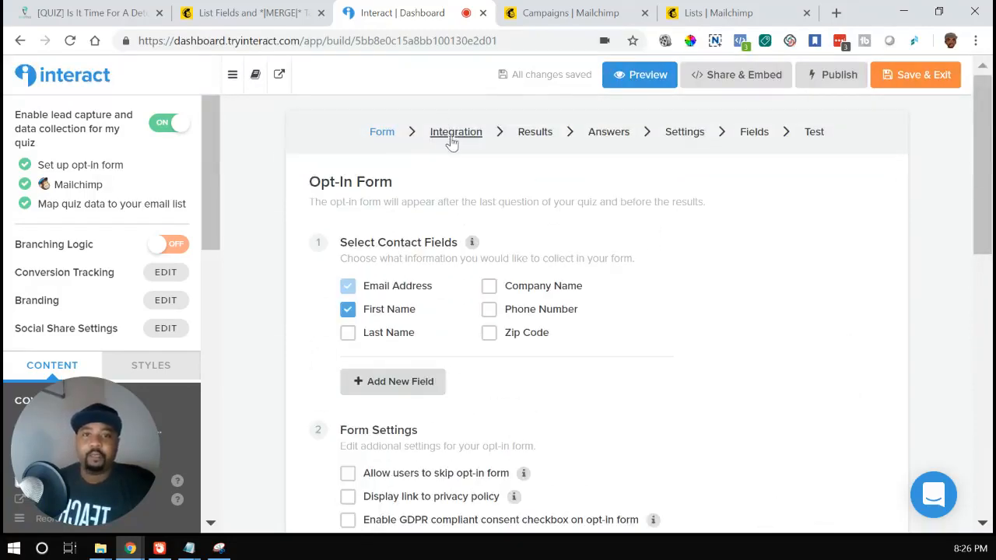
{"action": "scroll", "coordinate": [451, 143], "scroll_direction": "down", "scroll_amount": 9}
{"action": "scroll", "coordinate": [649, 222], "scroll_direction": "up", "scroll_amount": 5}
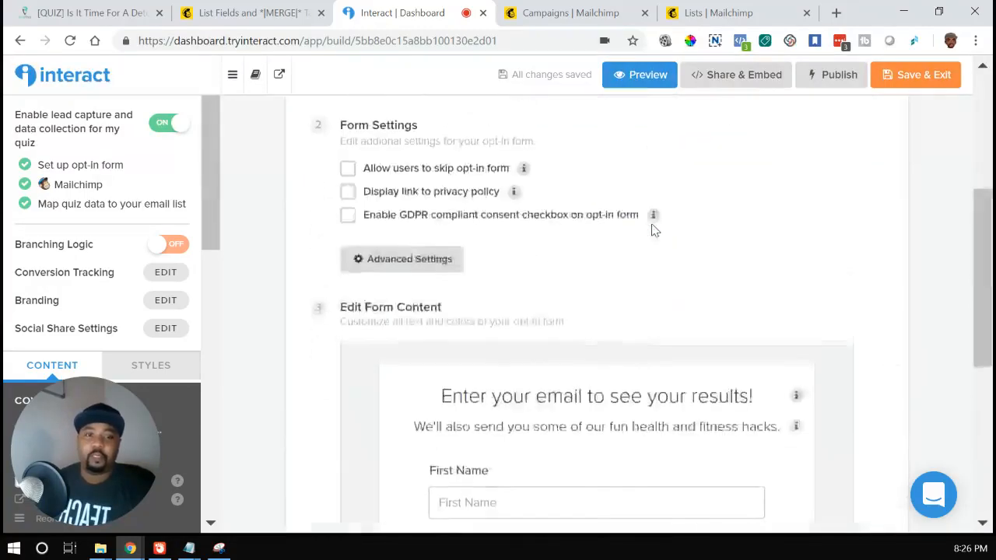
{"action": "scroll", "coordinate": [652, 230], "scroll_direction": "up", "scroll_amount": 4}
{"action": "left_click", "coordinate": [464, 134]}
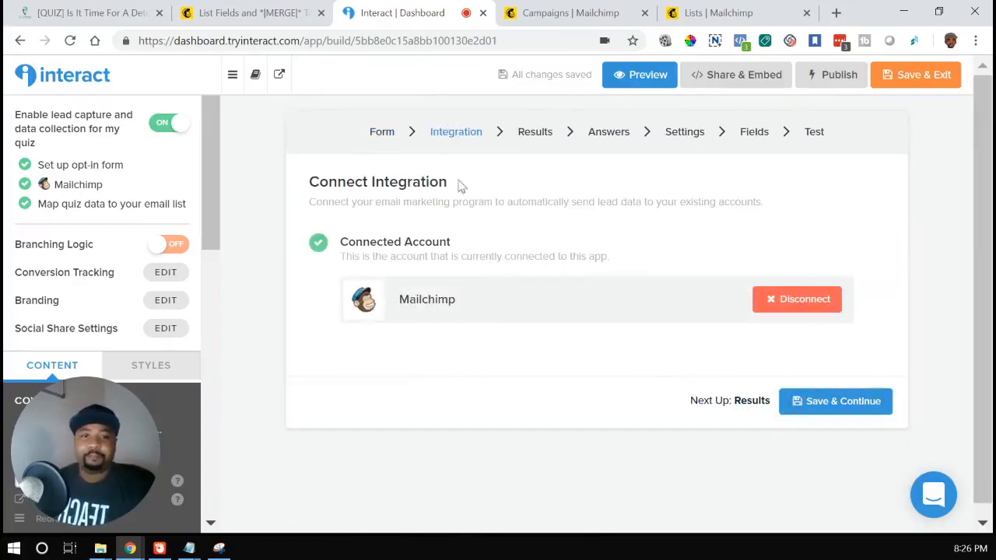
Step: Inspect the list and Detox Score merge field actions assigned to each of the three quiz results
{"action": "left_click", "coordinate": [535, 133]}
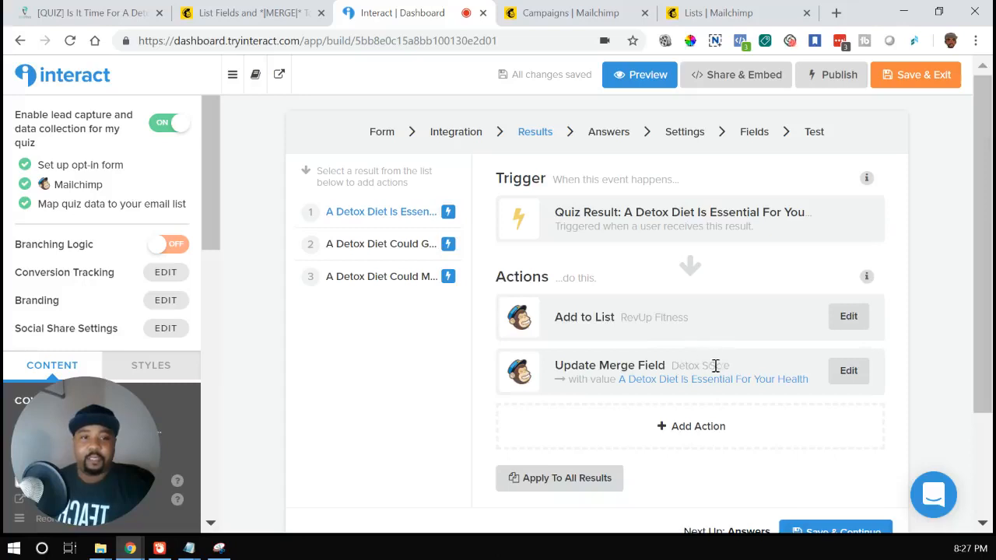
{"action": "left_click_drag", "start_coordinate": [731, 366], "coordinate": [669, 374]}
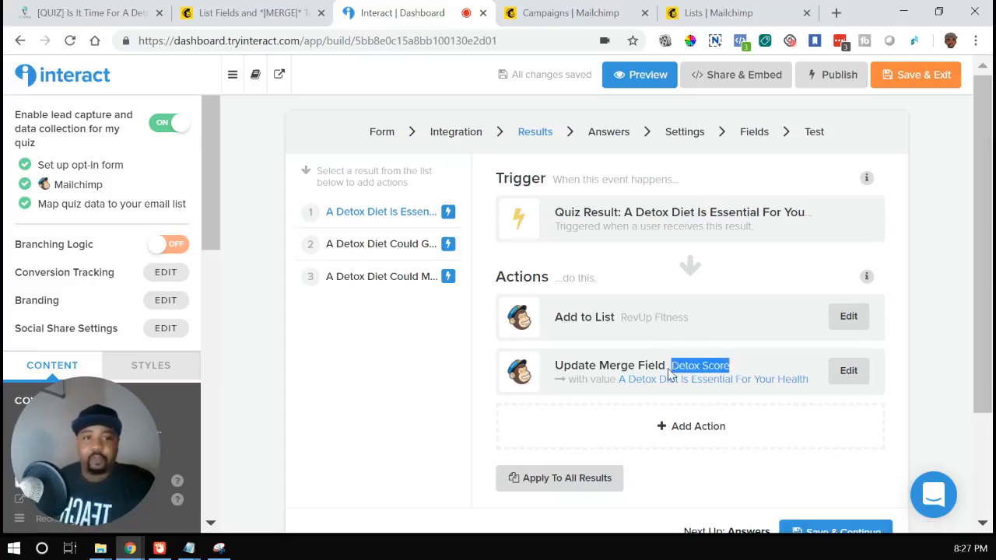
{"action": "left_click", "coordinate": [618, 396]}
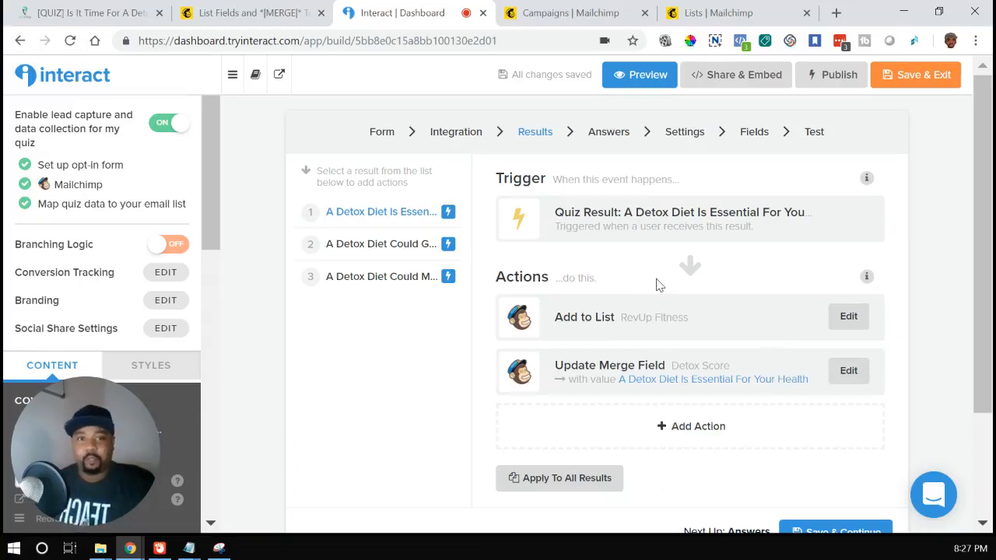
{"action": "left_click", "coordinate": [411, 251]}
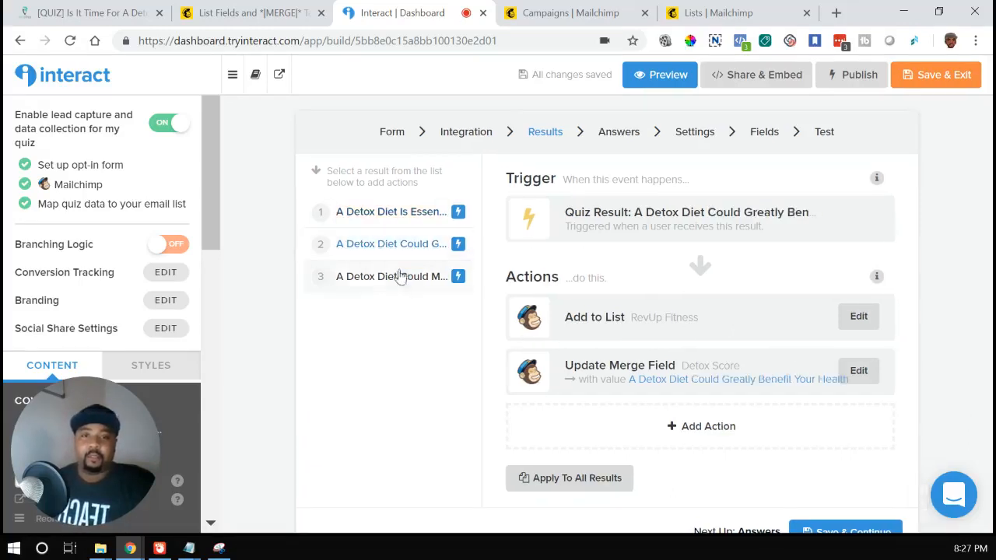
{"action": "left_click", "coordinate": [399, 277]}
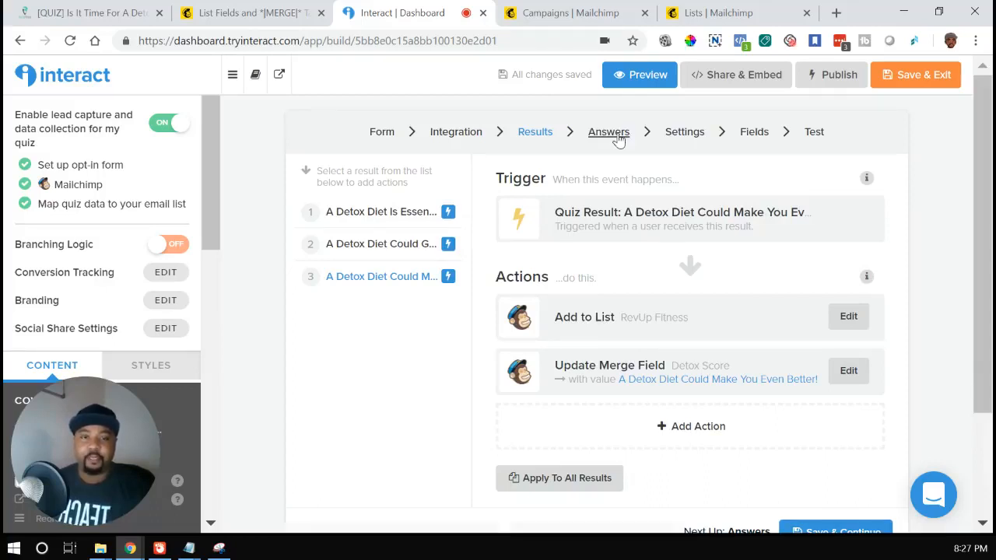
Step: Review the quiz's answer mappings, comparing the merge field actions for the Male, Female and 20's answers and browsing the other questions
{"action": "left_click", "coordinate": [619, 135]}
{"action": "scroll", "coordinate": [387, 340], "scroll_direction": "down", "scroll_amount": 20}
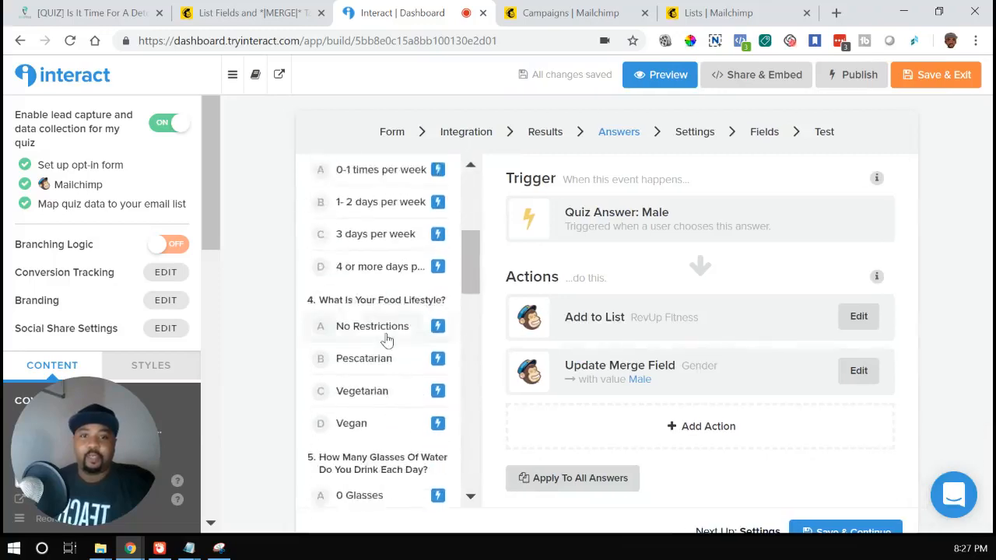
{"action": "scroll", "coordinate": [387, 340], "scroll_direction": "up", "scroll_amount": 20}
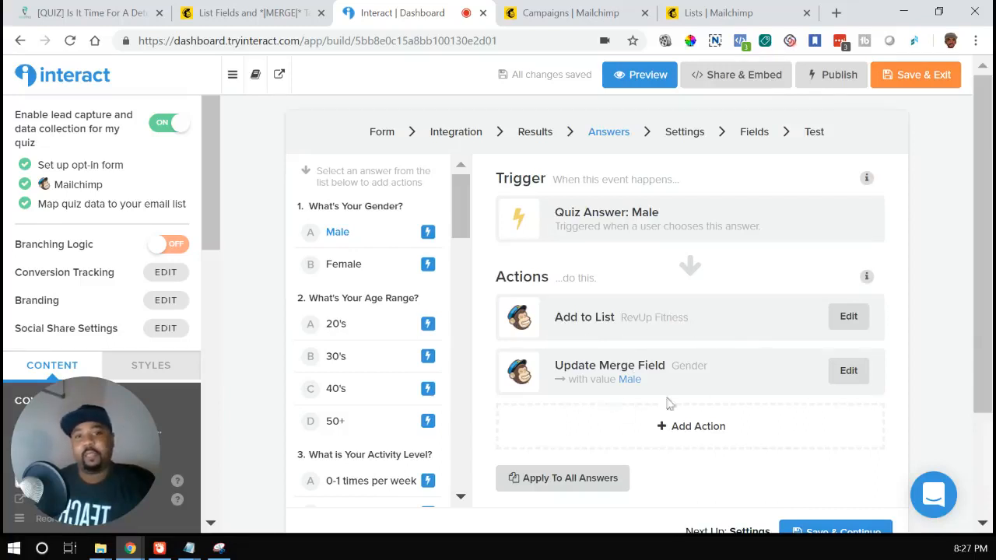
{"action": "left_click_drag", "start_coordinate": [709, 365], "coordinate": [676, 367]}
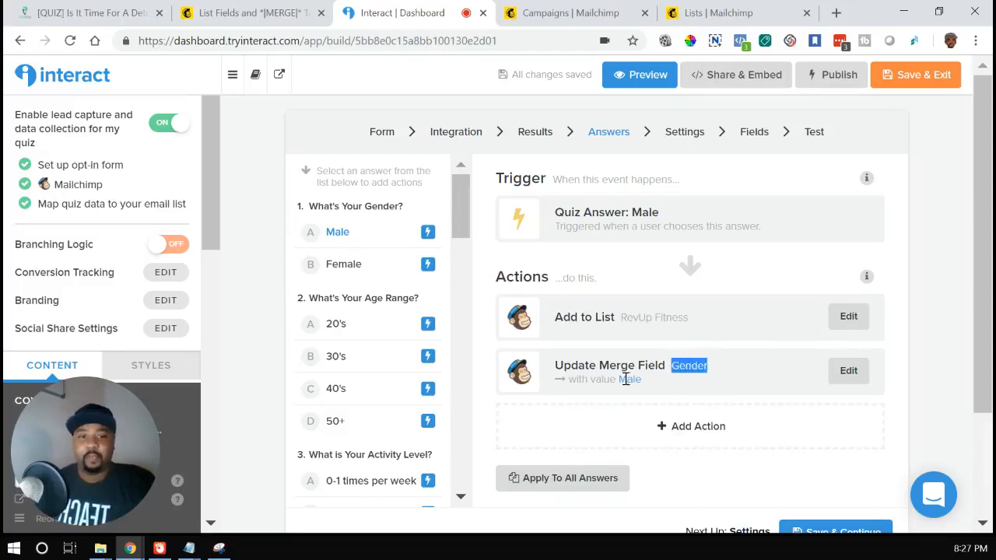
{"action": "left_click", "coordinate": [424, 271]}
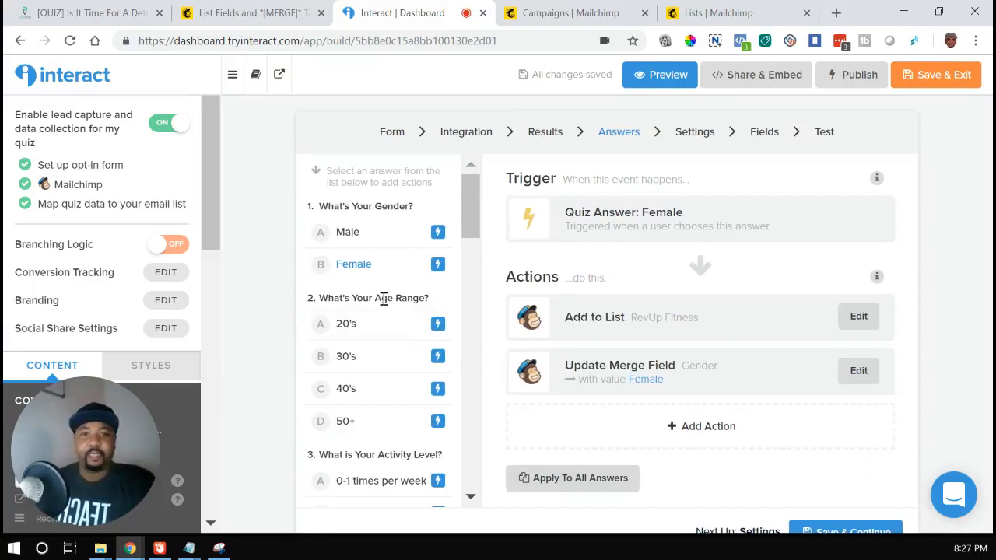
{"action": "left_click", "coordinate": [366, 326]}
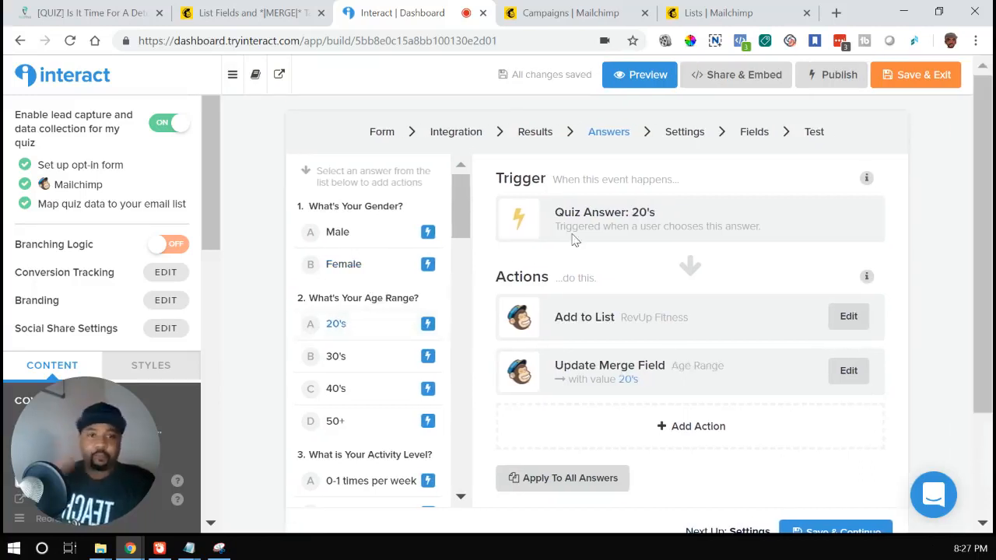
{"action": "scroll", "coordinate": [414, 295], "scroll_direction": "down", "scroll_amount": 1}
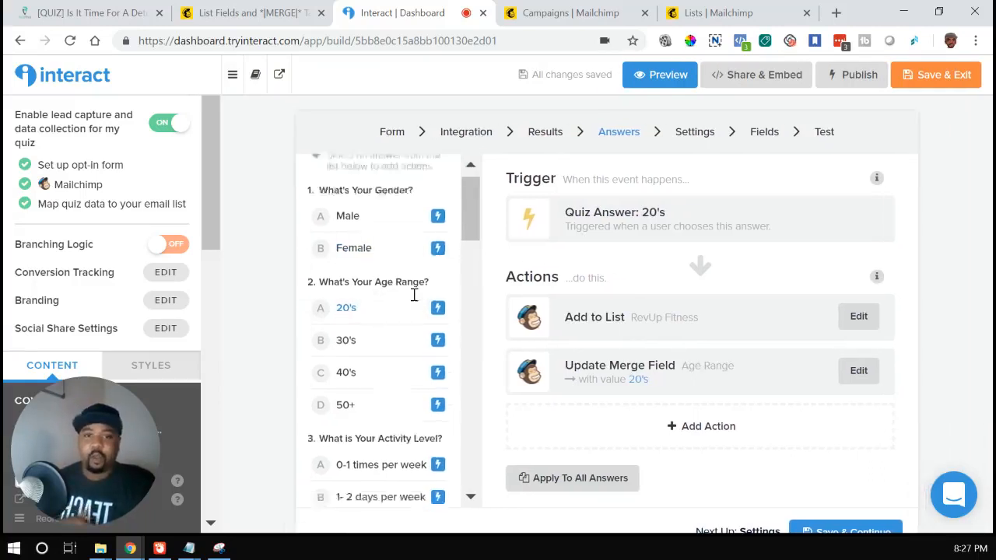
{"action": "scroll", "coordinate": [393, 404], "scroll_direction": "down", "scroll_amount": 10}
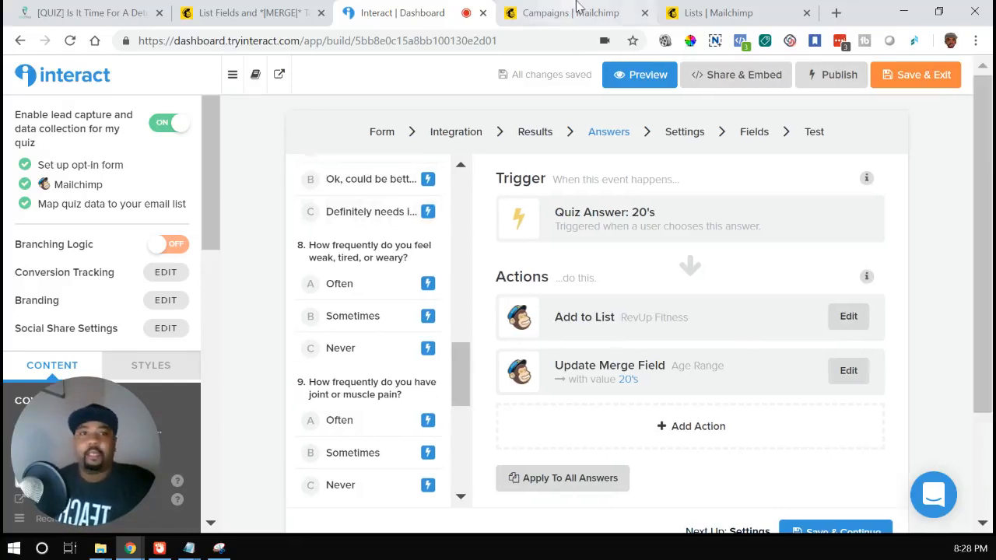
Step: Switch to Mailchimp's campaigns, open the Detox Quiz automation and examine the Detox Score trigger of each outcome email
{"action": "left_click", "coordinate": [578, 11]}
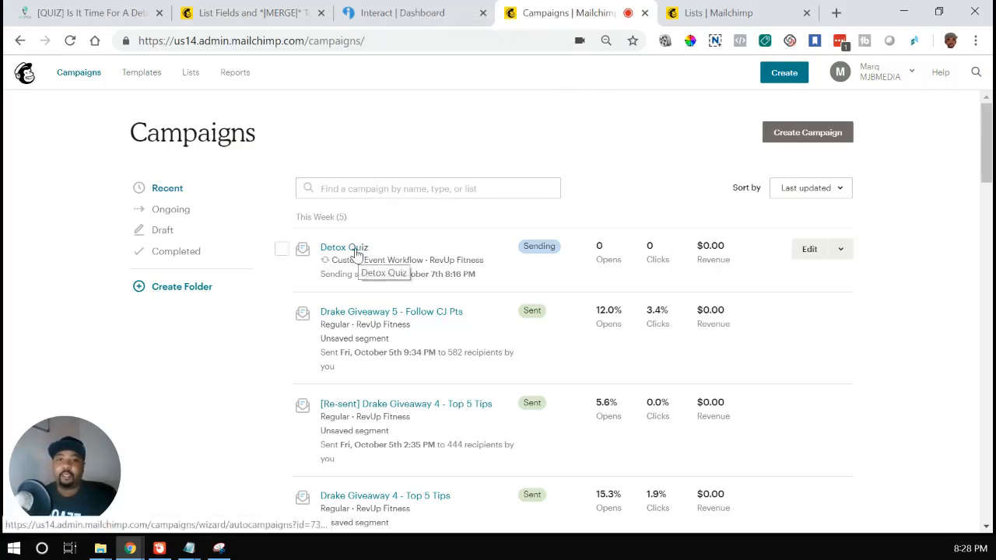
{"action": "left_click", "coordinate": [361, 247]}
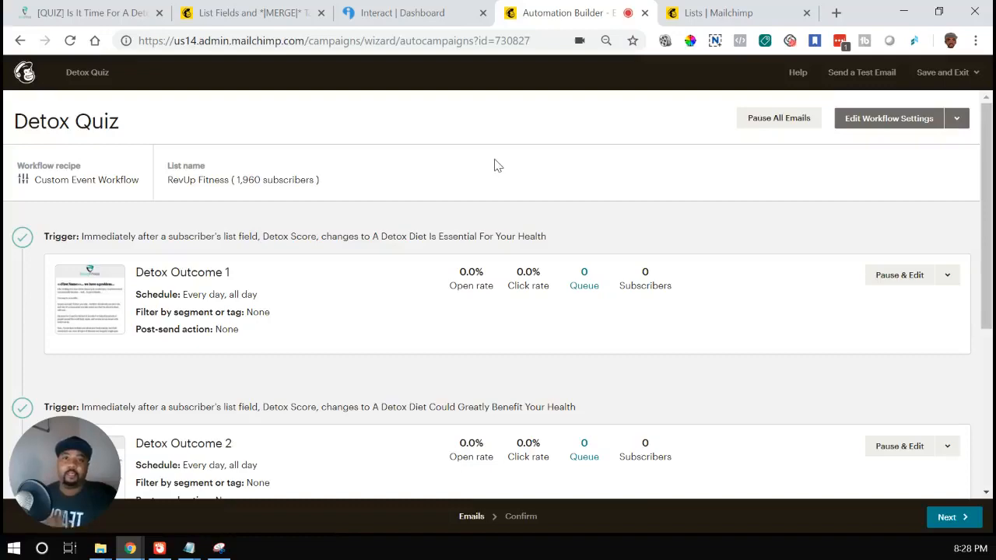
{"action": "scroll", "coordinate": [494, 166], "scroll_direction": "down", "scroll_amount": 2}
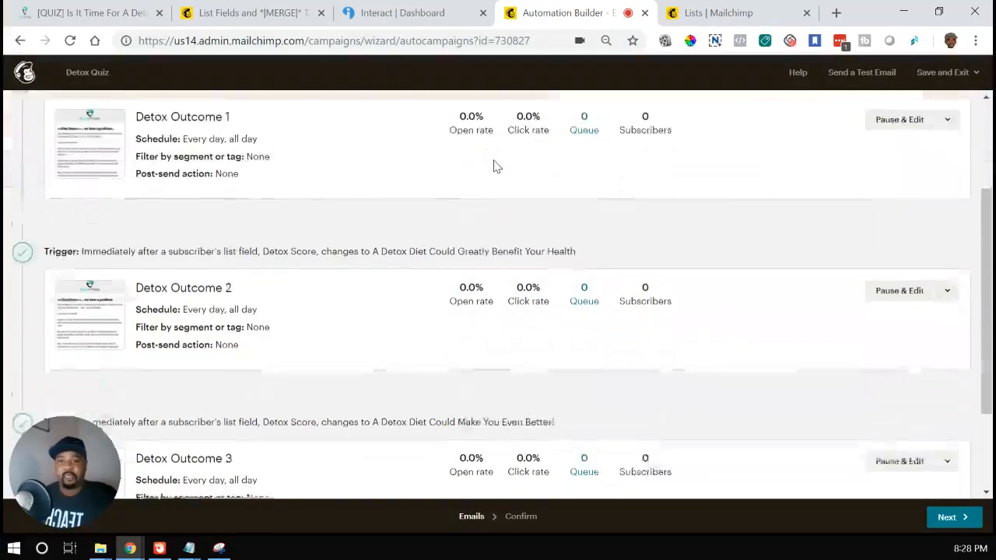
{"action": "scroll", "coordinate": [493, 166], "scroll_direction": "up", "scroll_amount": 1}
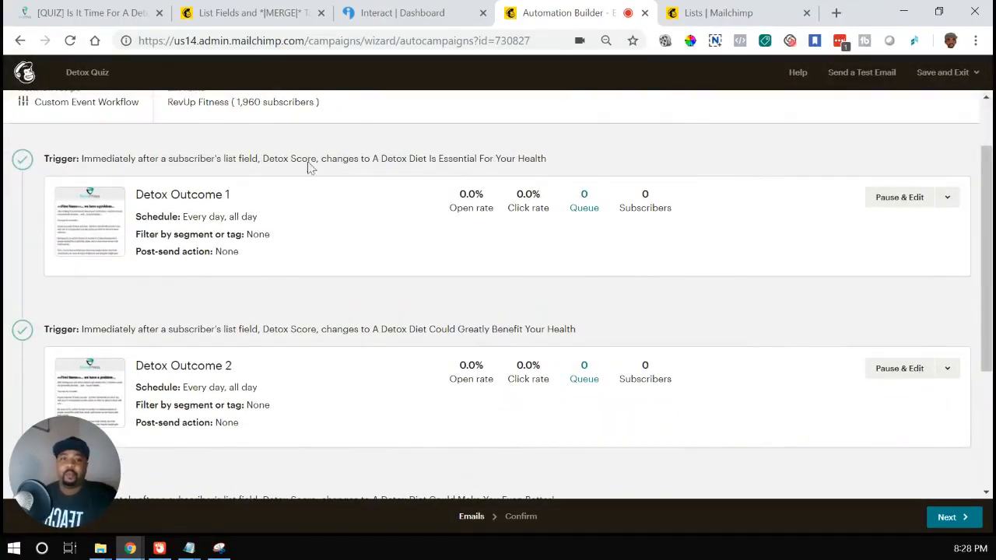
{"action": "scroll", "coordinate": [286, 169], "scroll_direction": "up", "scroll_amount": 1}
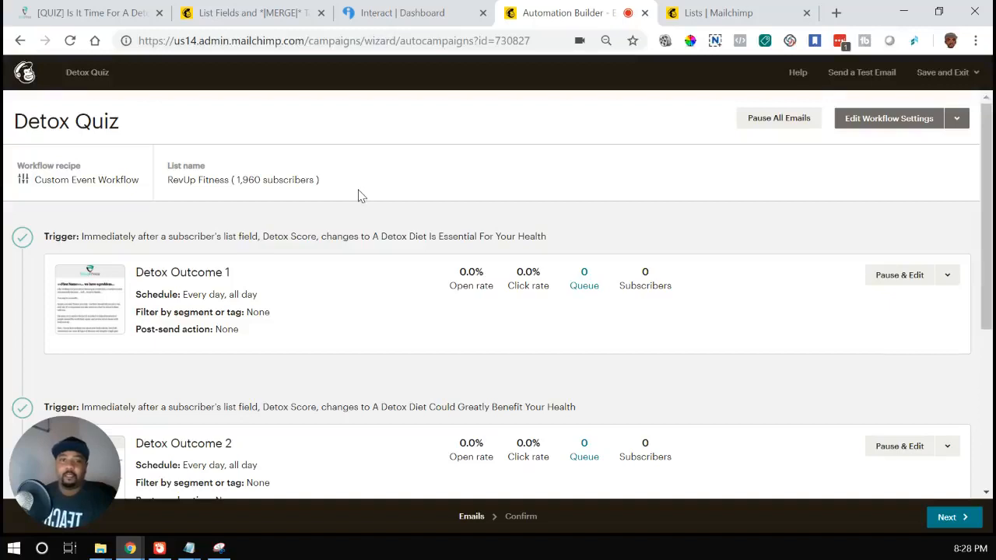
{"action": "scroll", "coordinate": [360, 194], "scroll_direction": "down", "scroll_amount": 1}
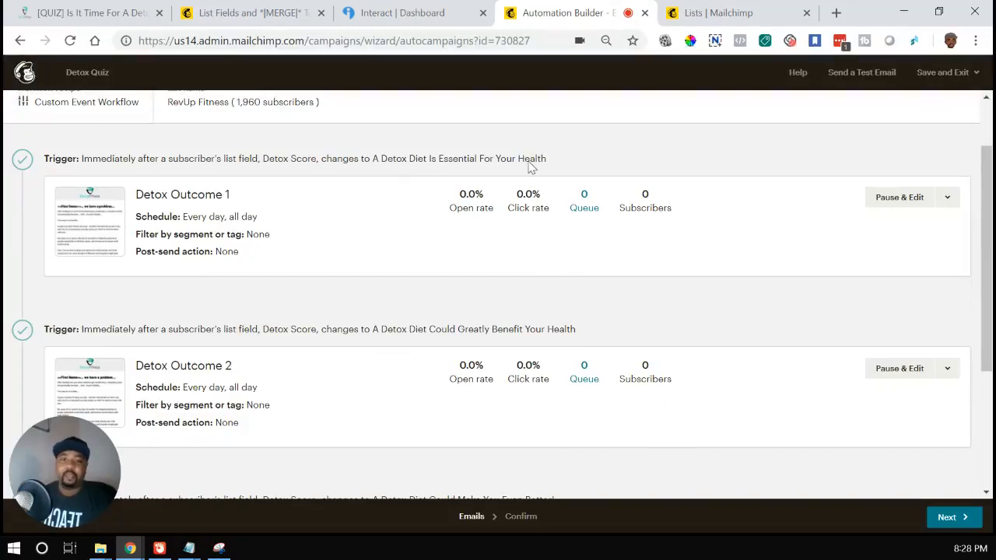
{"action": "scroll", "coordinate": [529, 171], "scroll_direction": "down", "scroll_amount": 2}
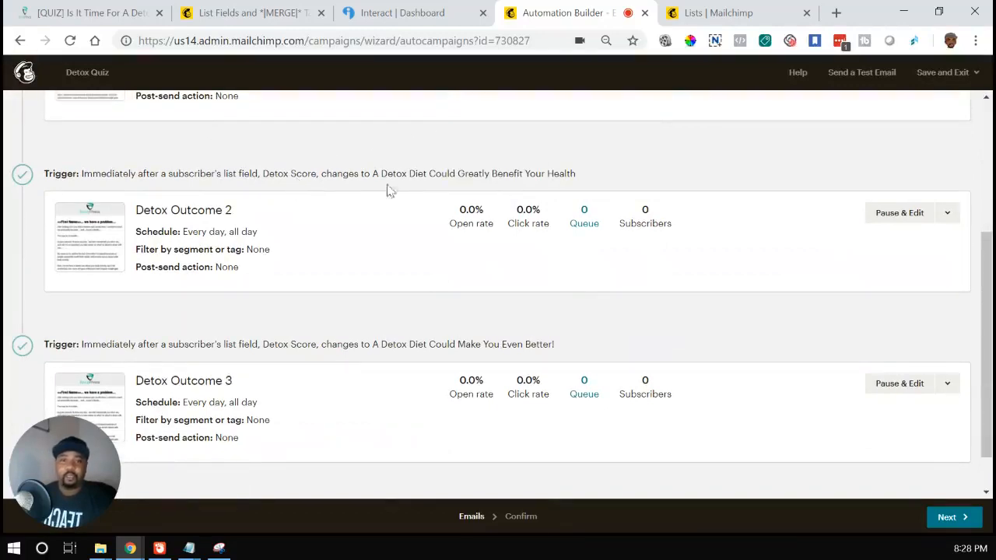
{"action": "scroll", "coordinate": [269, 237], "scroll_direction": "down", "scroll_amount": 1}
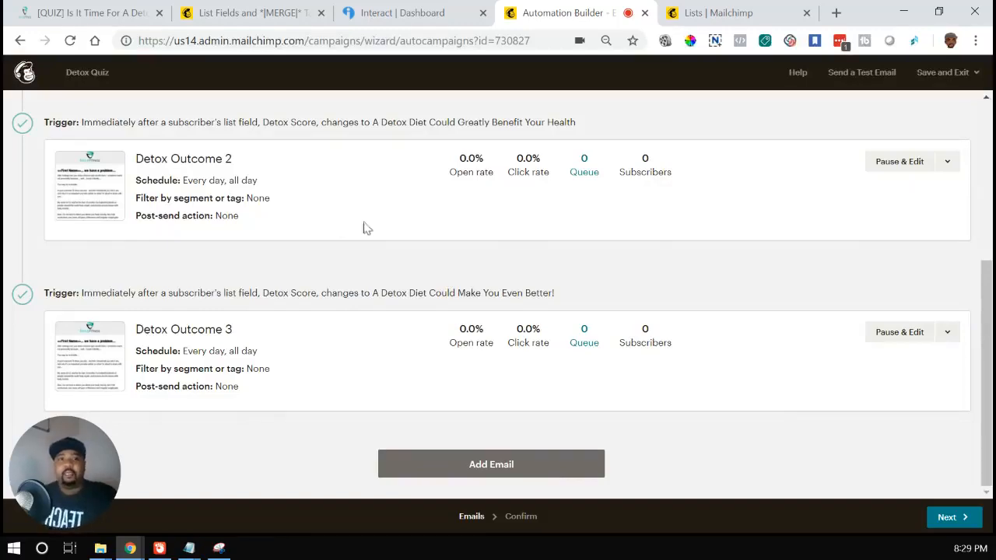
{"action": "scroll", "coordinate": [402, 256], "scroll_direction": "up", "scroll_amount": 4}
{"action": "scroll", "coordinate": [402, 256], "scroll_direction": "down", "scroll_amount": 4}
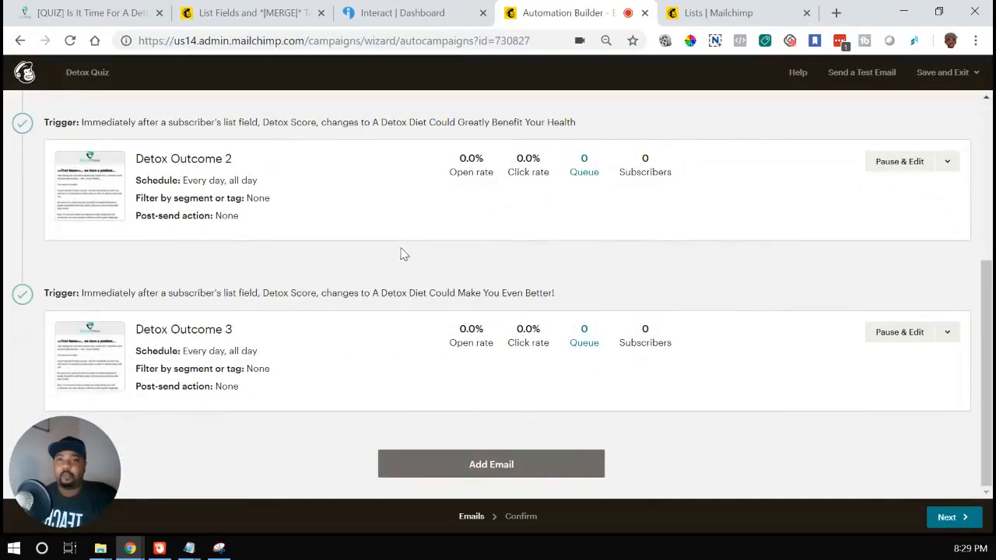
Step: Return to the detox quiz landing page and open the quiz itself in a separate browser tab
{"action": "left_click", "coordinate": [123, 8]}
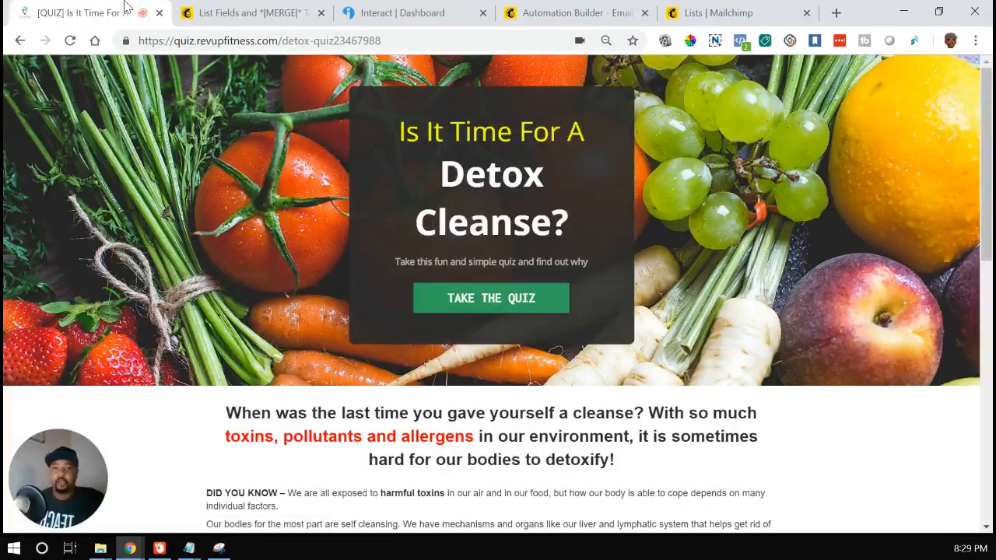
{"action": "right_click", "coordinate": [487, 304]}
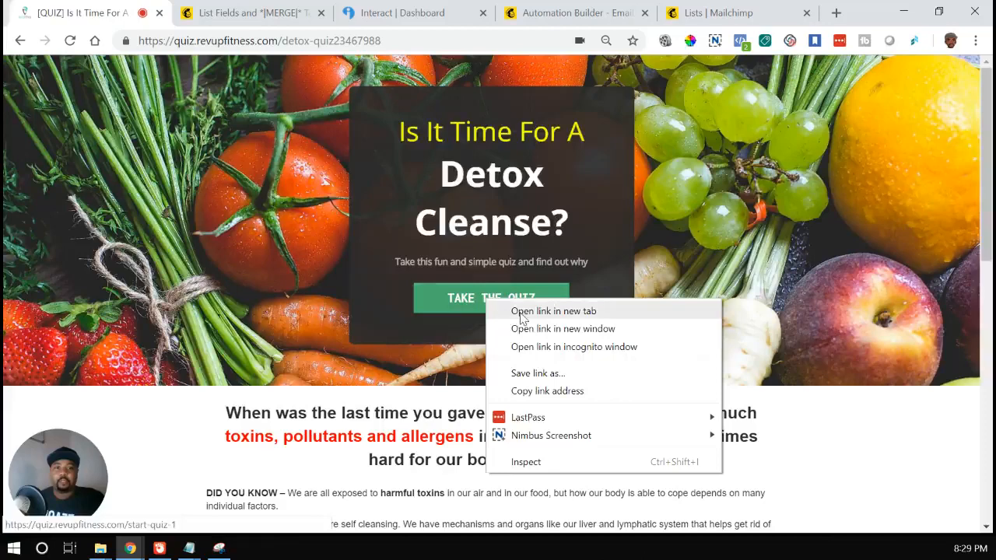
{"action": "left_click", "coordinate": [521, 311]}
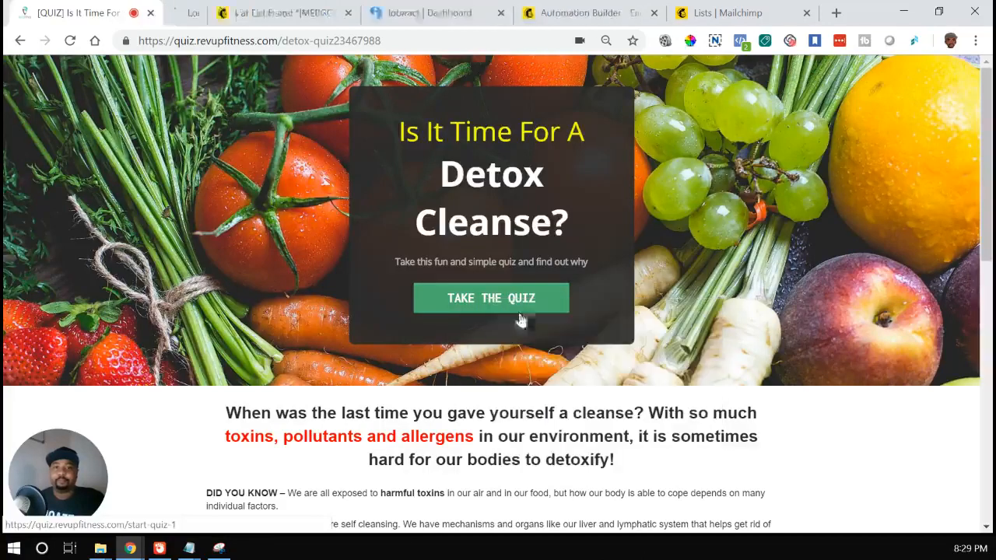
{"action": "left_click", "coordinate": [209, 9]}
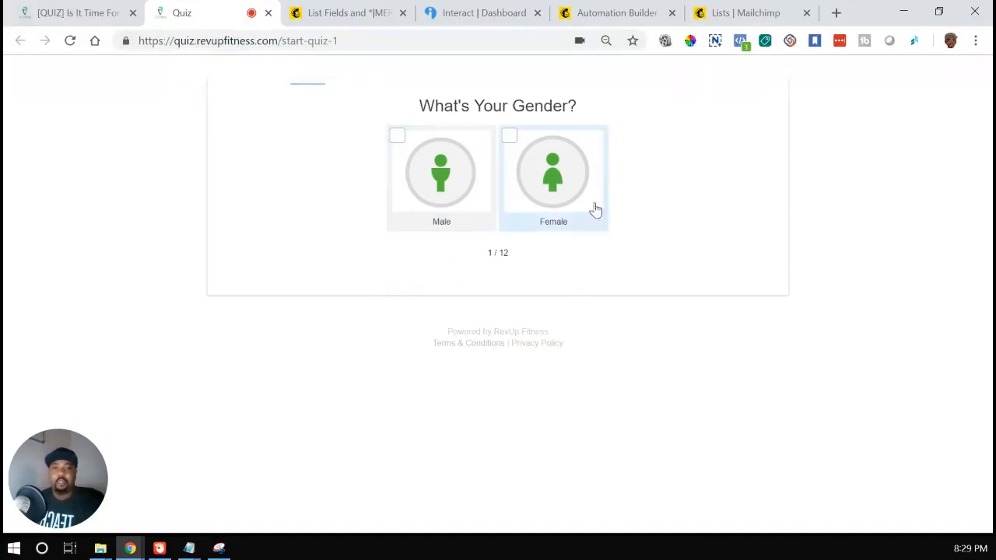
Step: Answer the first six quiz questions with Female, 40's, 1-2 days per week, No Restrictions, 0 Glasses and Gym
{"action": "left_click", "coordinate": [566, 188]}
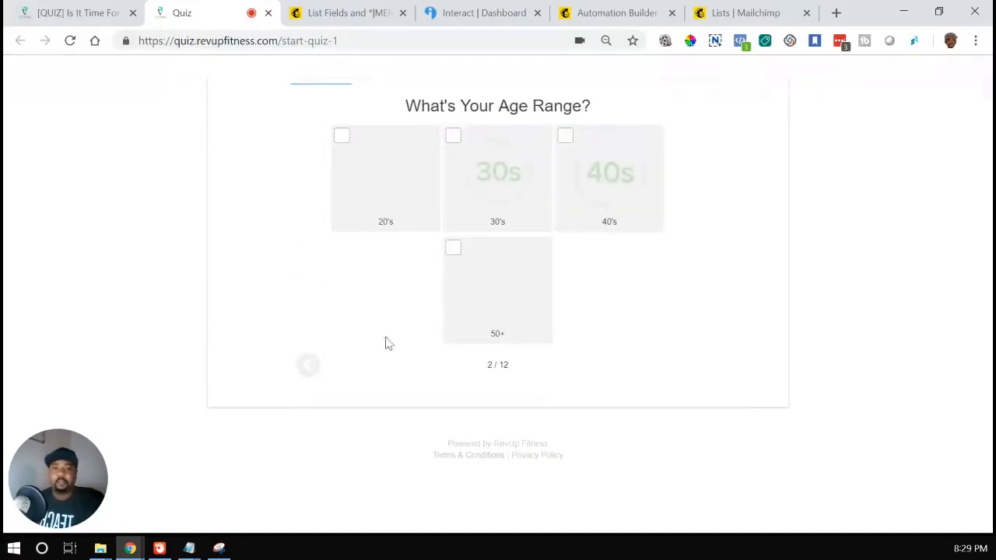
{"action": "left_click", "coordinate": [629, 198]}
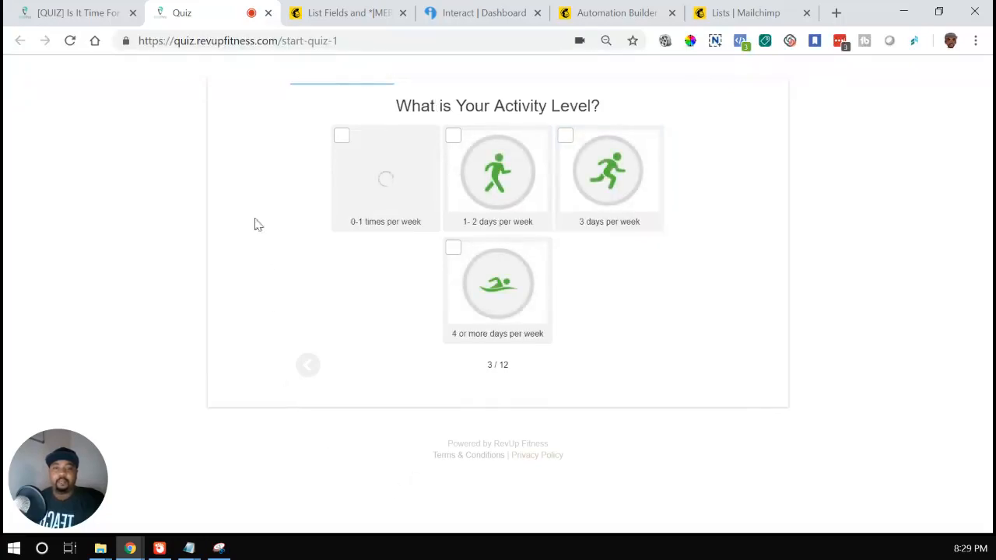
{"action": "left_click", "coordinate": [502, 173]}
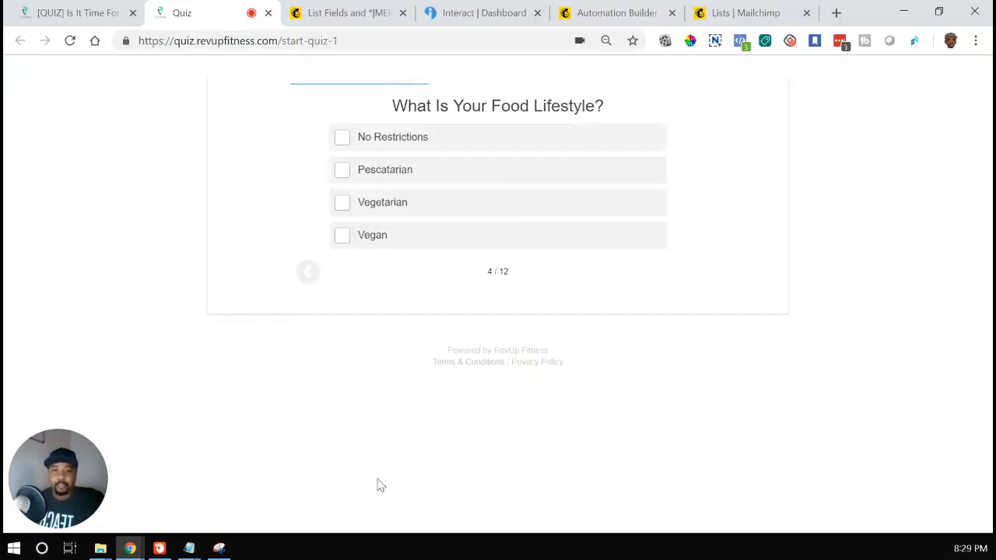
{"action": "left_click", "coordinate": [455, 141]}
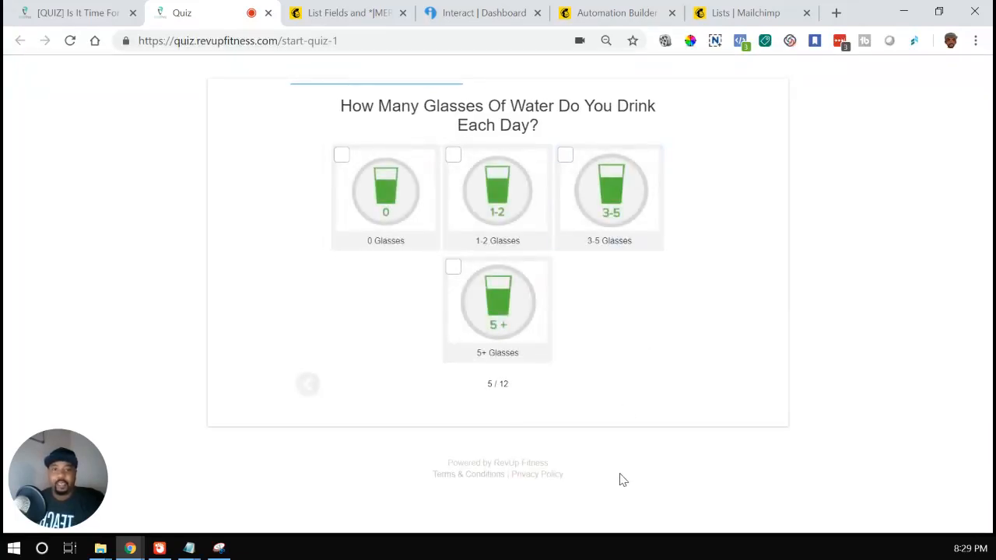
{"action": "left_click", "coordinate": [395, 216]}
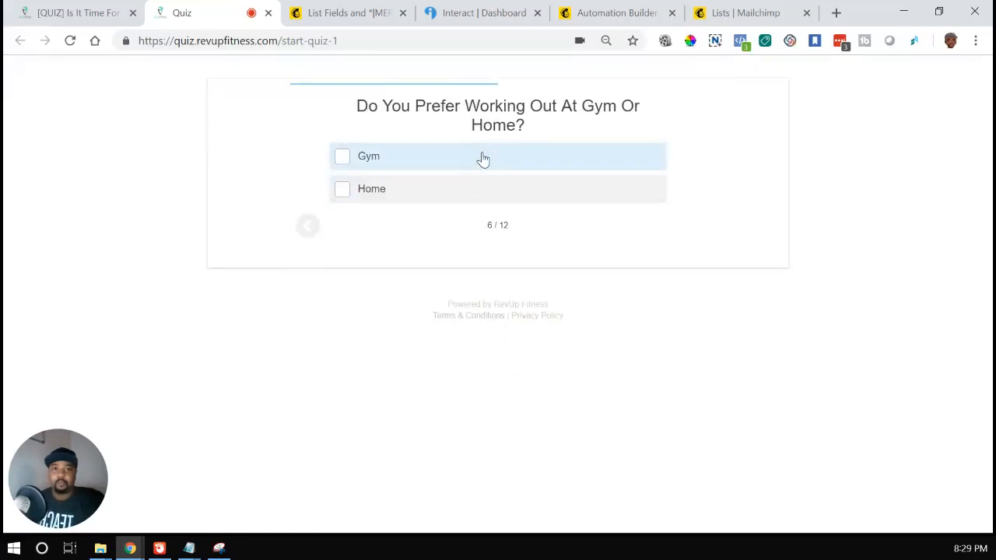
{"action": "left_click", "coordinate": [483, 159]}
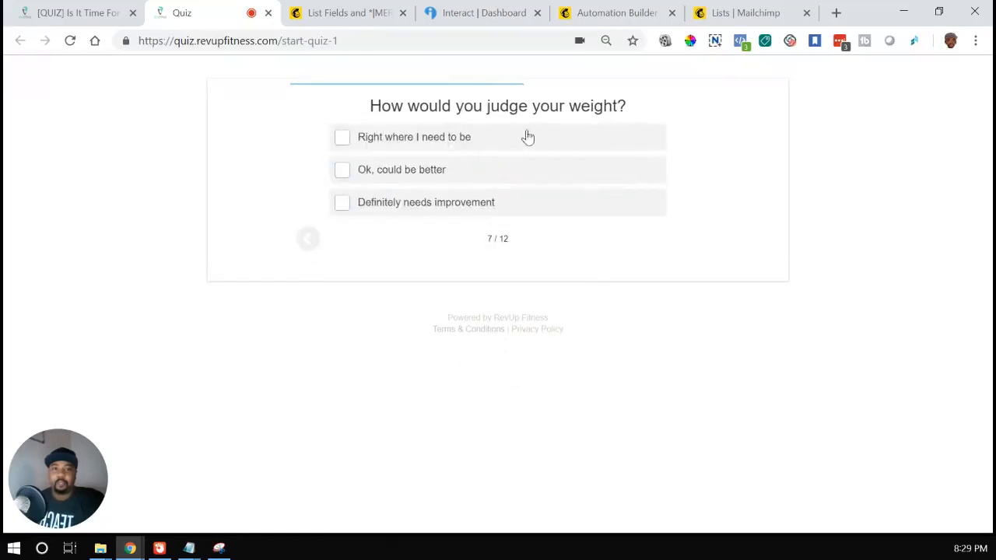
Step: Answer the last six questions: weight "Ok, could be better", tiredness Often, joint pain Sometimes, immune system Weak, goal Lose Weight, Metro Atlanta Yes
{"action": "left_click", "coordinate": [455, 182]}
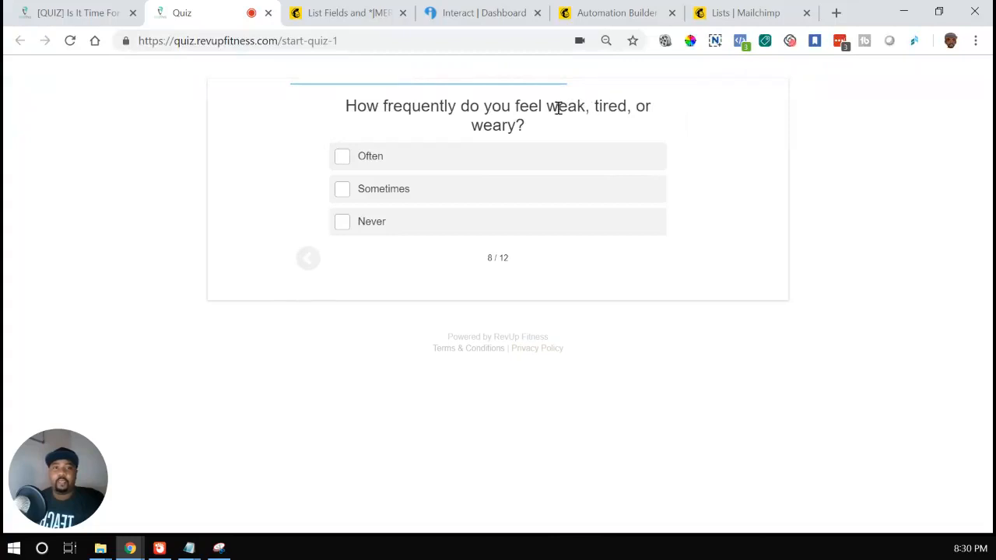
{"action": "left_click", "coordinate": [461, 158]}
{"action": "left_click", "coordinate": [459, 195]}
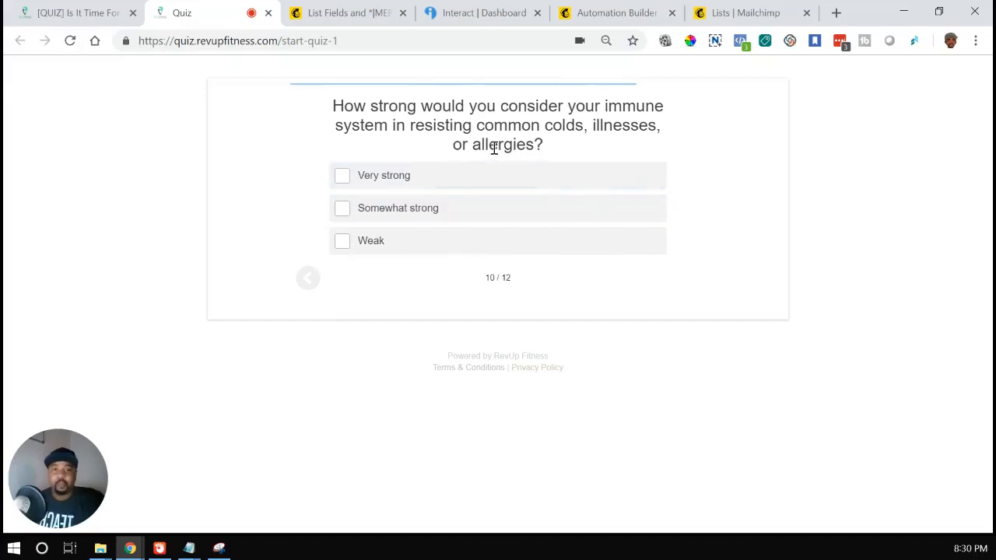
{"action": "left_click", "coordinate": [475, 246]}
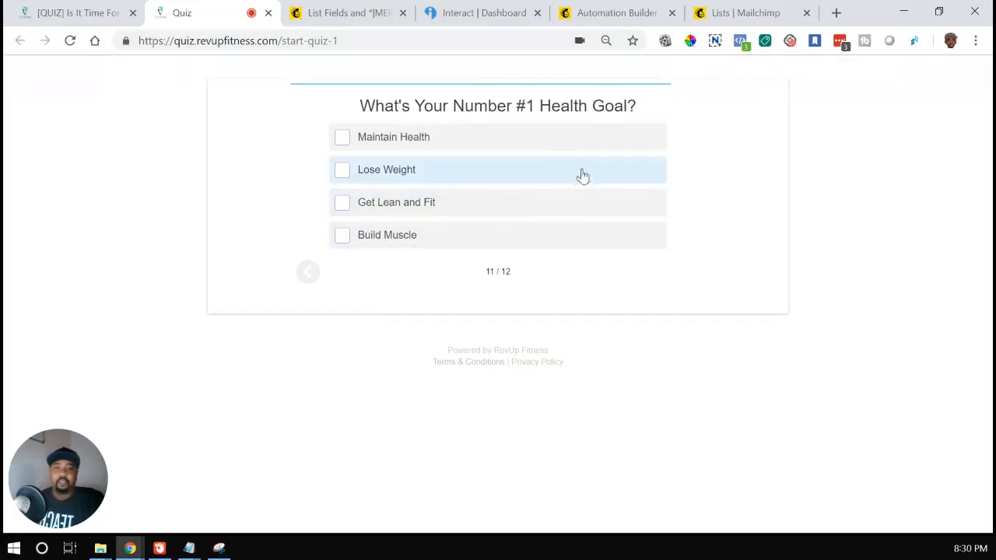
{"action": "left_click", "coordinate": [451, 175]}
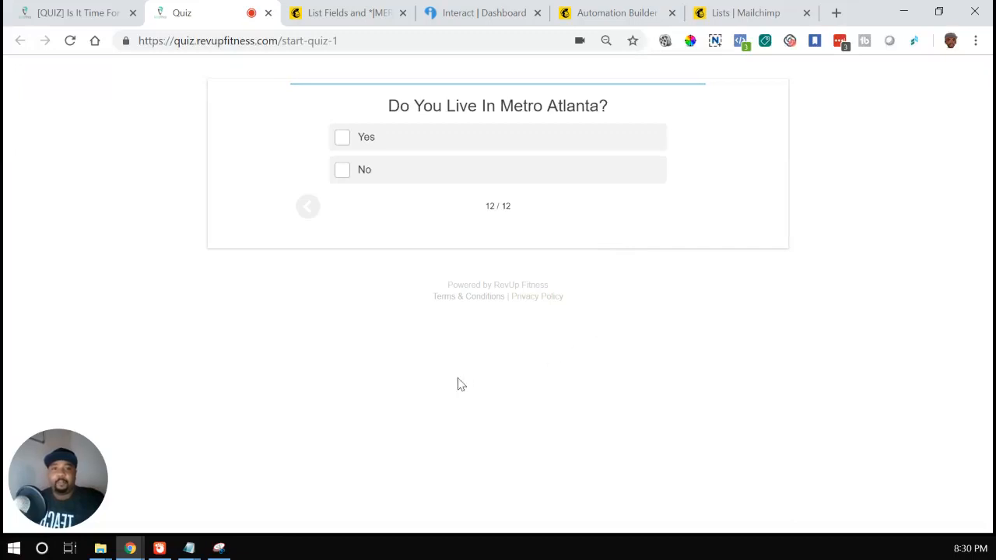
{"action": "left_click", "coordinate": [521, 141]}
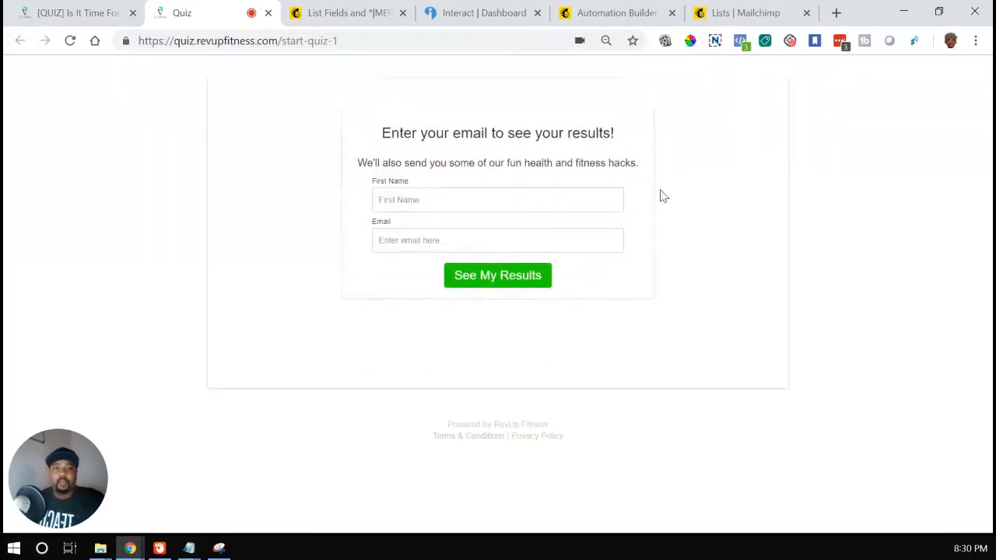
Step: Enter the first name and the e-mail address with +10 inserted before the @ sign, and submit the form for the quiz results
{"action": "left_click", "coordinate": [546, 199]}
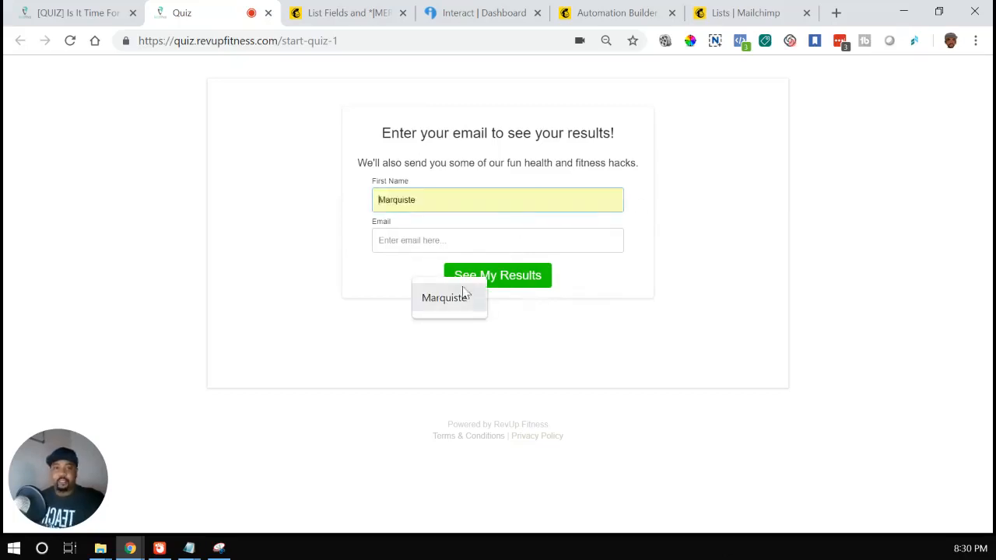
{"action": "left_click", "coordinate": [439, 298]}
{"action": "left_click", "coordinate": [400, 241]}
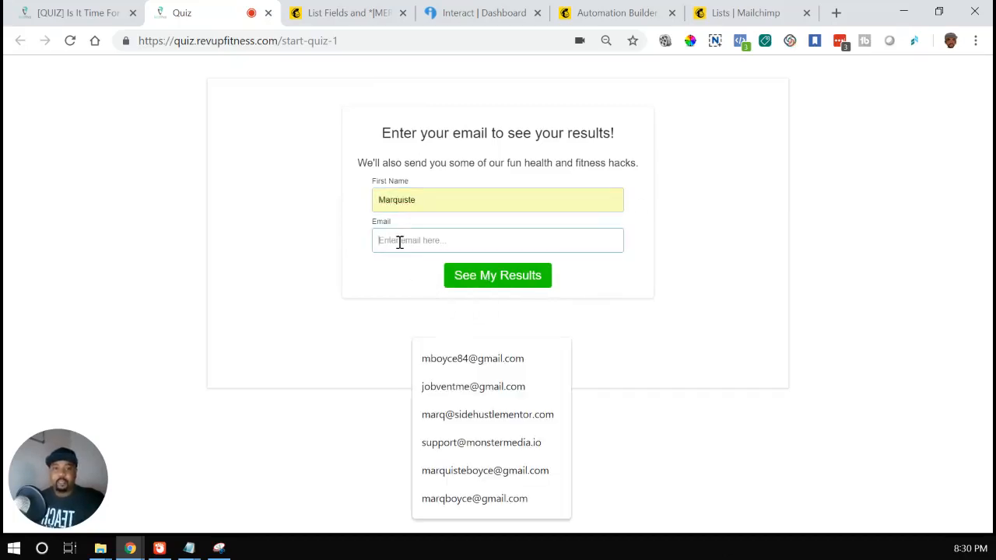
{"action": "left_click", "coordinate": [447, 359]}
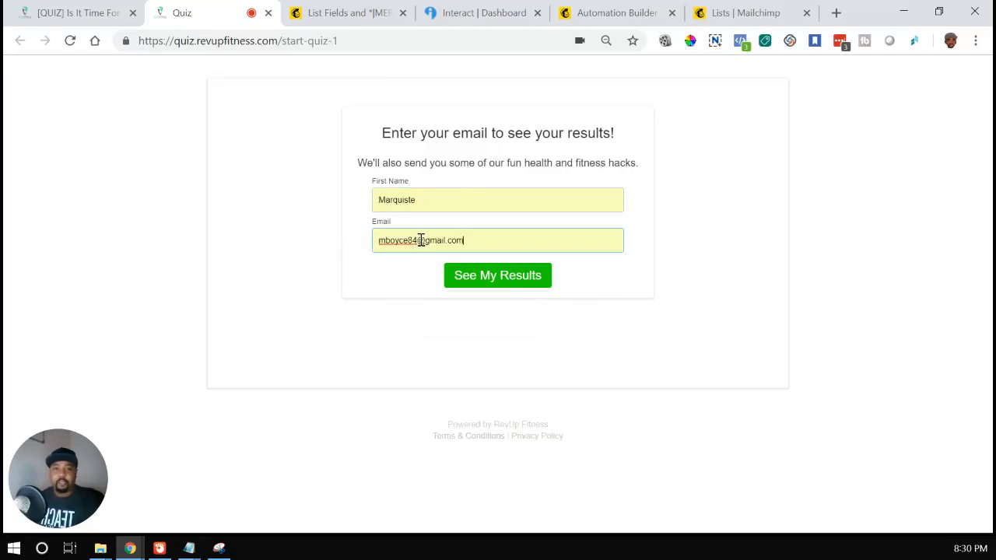
{"action": "left_click", "coordinate": [420, 241]}
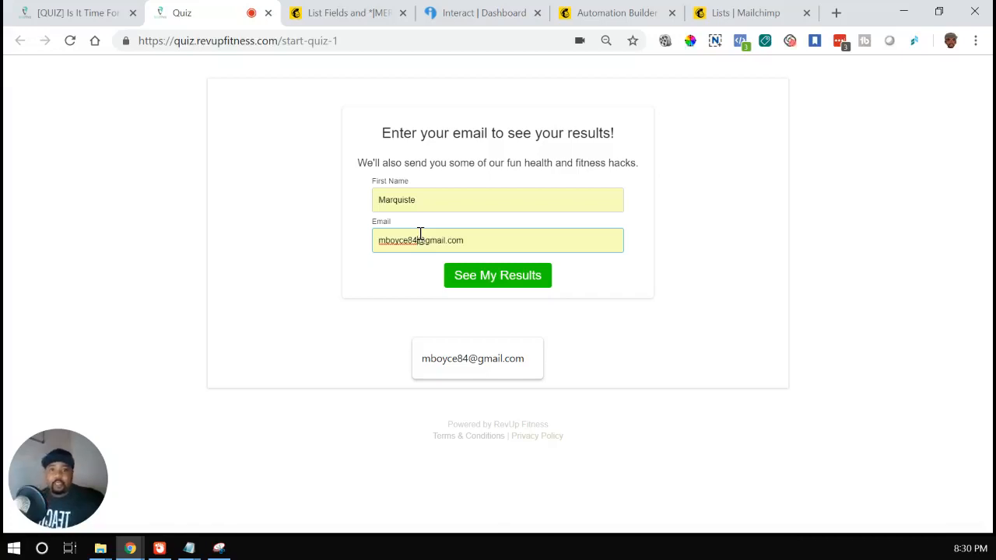
{"action": "left_click", "coordinate": [504, 212]}
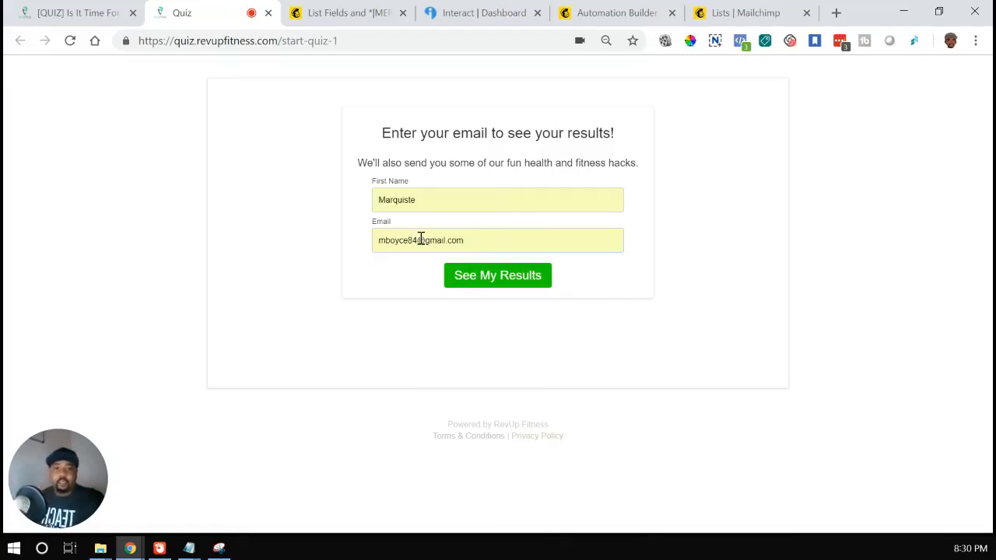
{"action": "left_click", "coordinate": [420, 240]}
{"action": "type", "text": "+"}
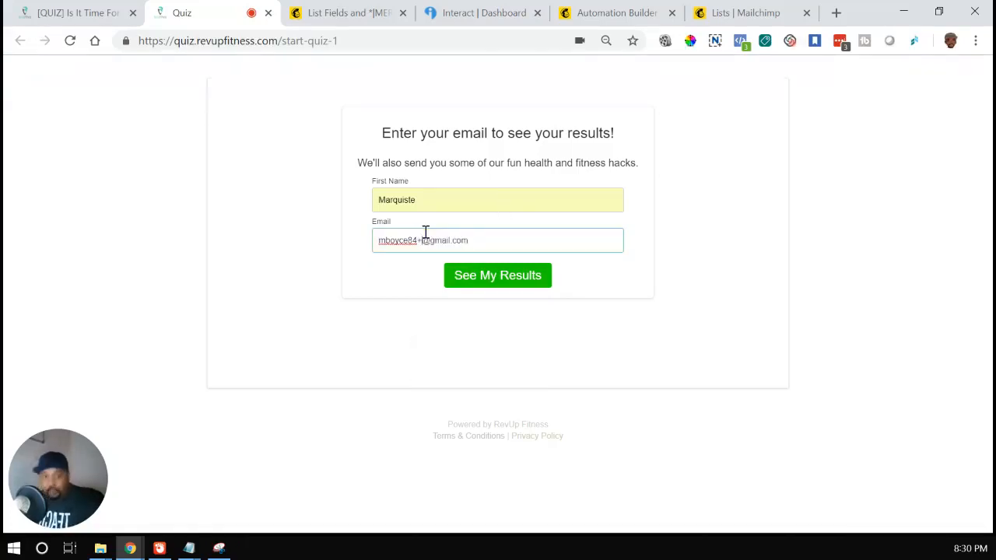
{"action": "type", "text": "10"}
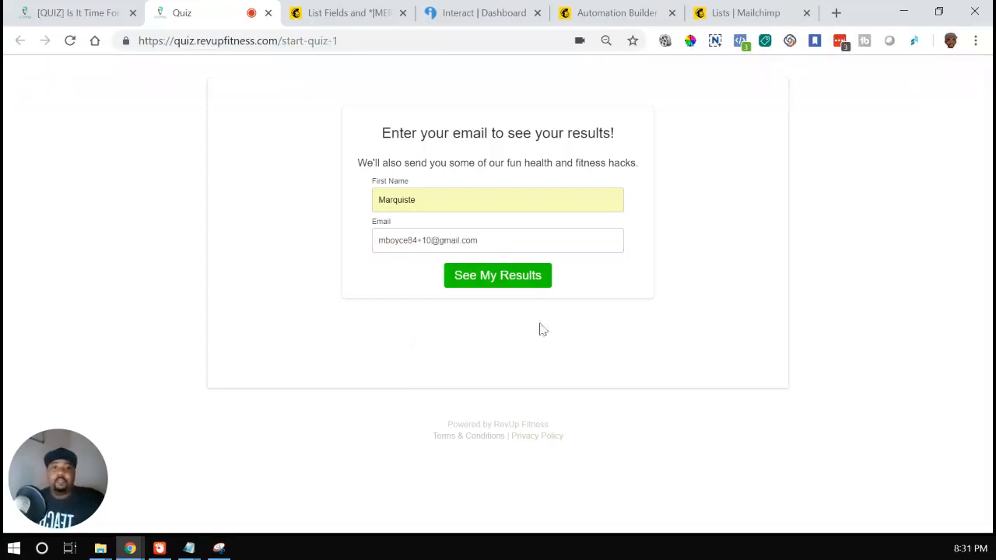
{"action": "left_click", "coordinate": [513, 281]}
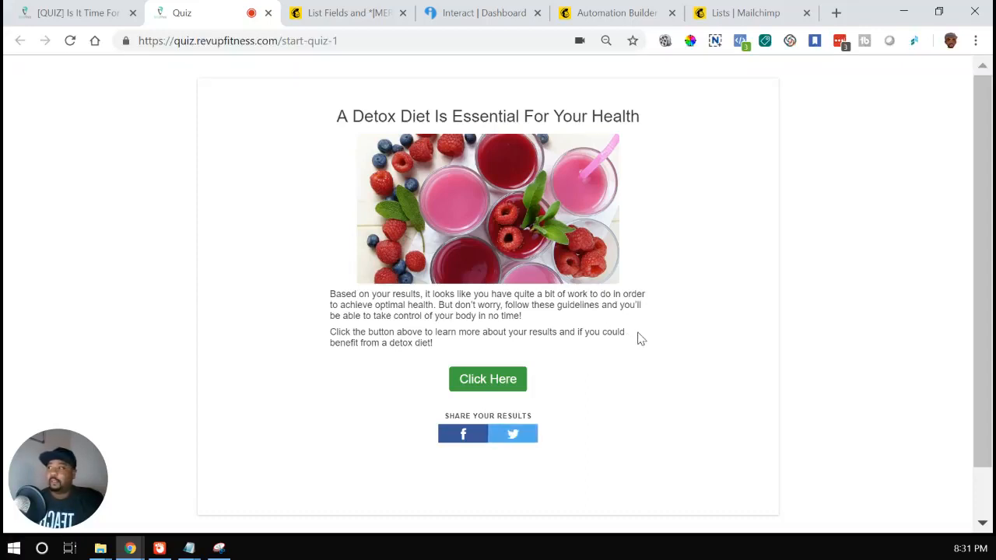
Step: Switch to Mailchimp, open the RevUp Fitness list, select the test subscriber and examine the quiz answers across the columns to Detox Score
{"action": "left_click", "coordinate": [766, 8]}
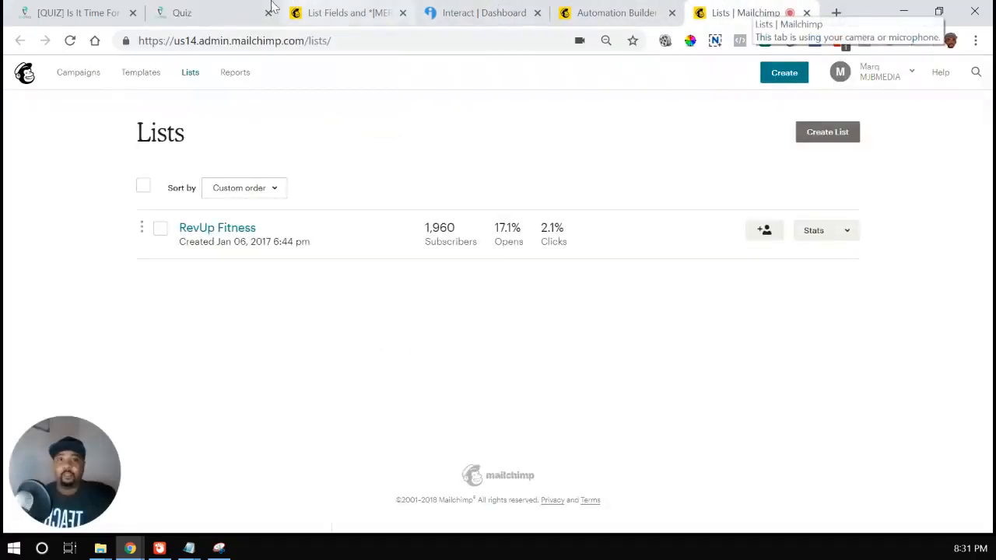
{"action": "left_click", "coordinate": [223, 229]}
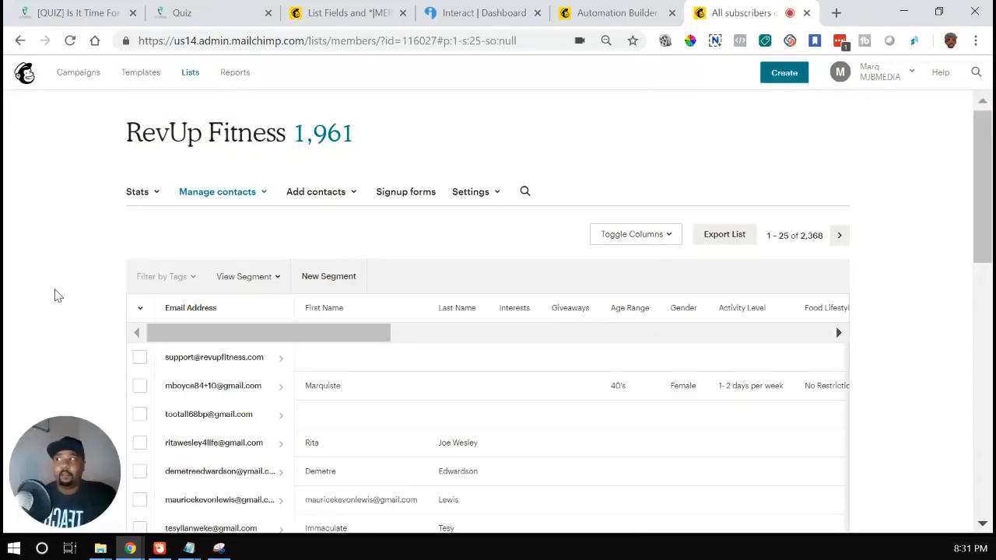
{"action": "scroll", "coordinate": [55, 302], "scroll_direction": "down", "scroll_amount": 1}
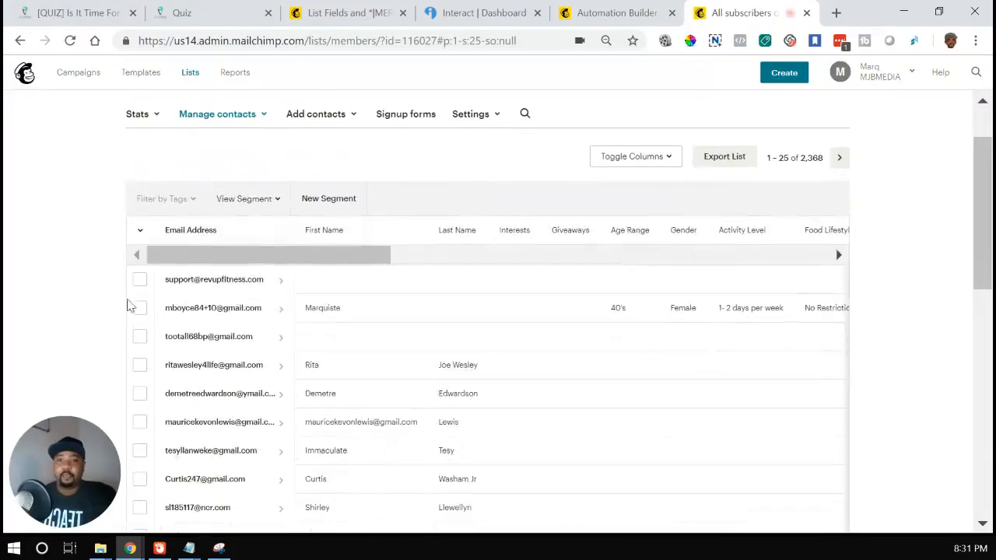
{"action": "left_click", "coordinate": [139, 309]}
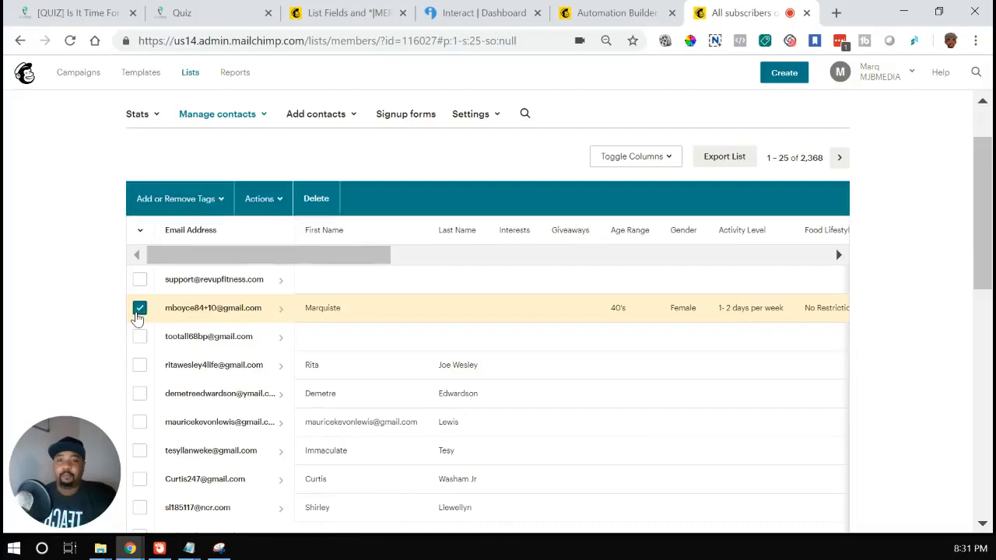
{"action": "scroll", "coordinate": [576, 275], "scroll_direction": "down", "scroll_amount": 2}
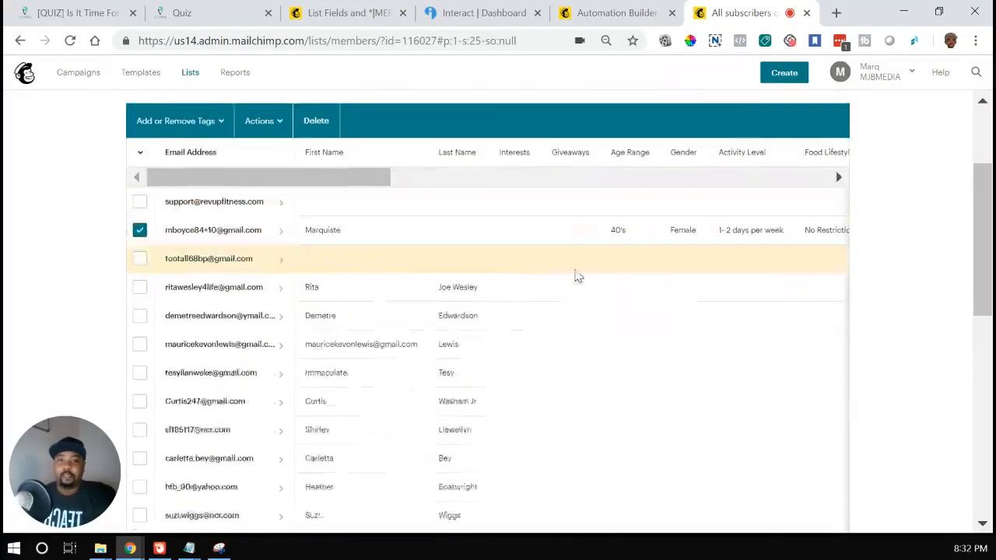
{"action": "scroll", "coordinate": [311, 233], "scroll_direction": "up", "scroll_amount": 2}
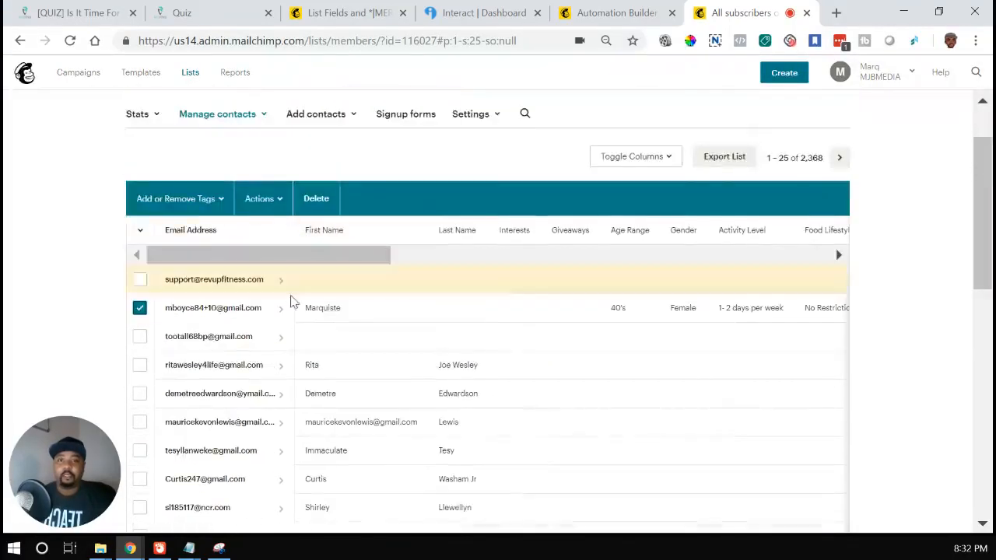
{"action": "left_click_drag", "start_coordinate": [351, 257], "coordinate": [420, 263]}
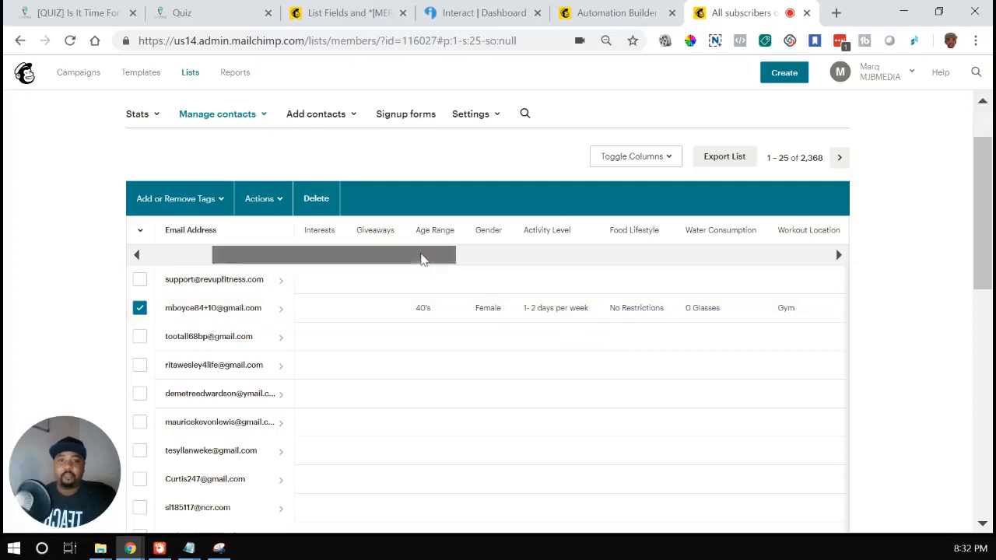
{"action": "left_click_drag", "start_coordinate": [424, 258], "coordinate": [584, 276]}
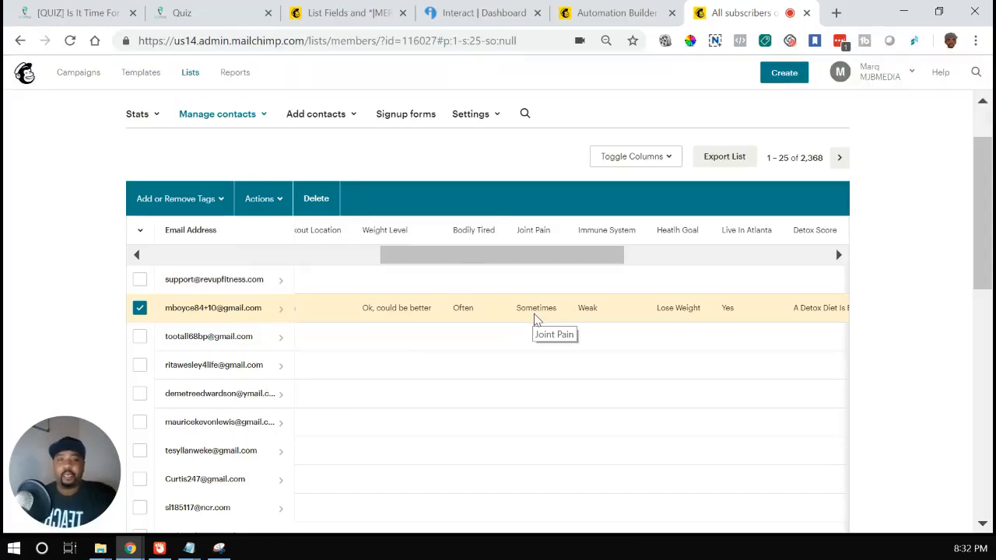
Step: Switch to Gmail and open the RevUp Fitness message "URGENT: Your Detox Quiz Results"
{"action": "left_click", "coordinate": [460, 43]}
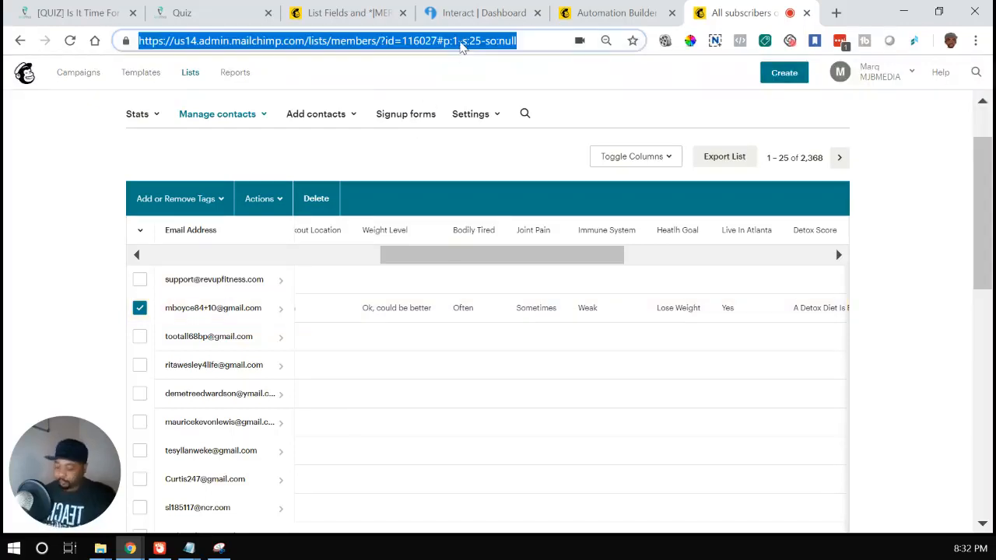
{"action": "type", "text": "gmail."}
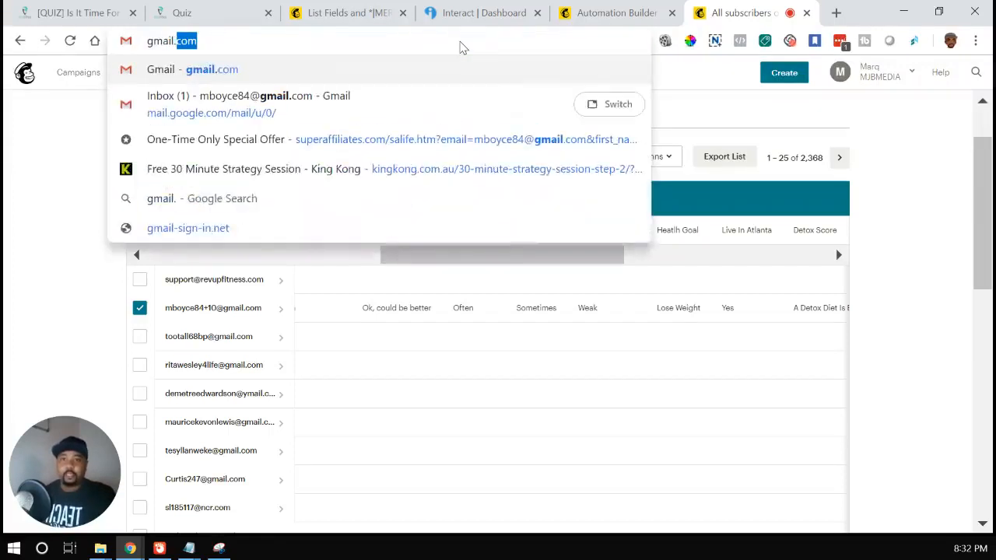
{"action": "key", "text": "Return"}
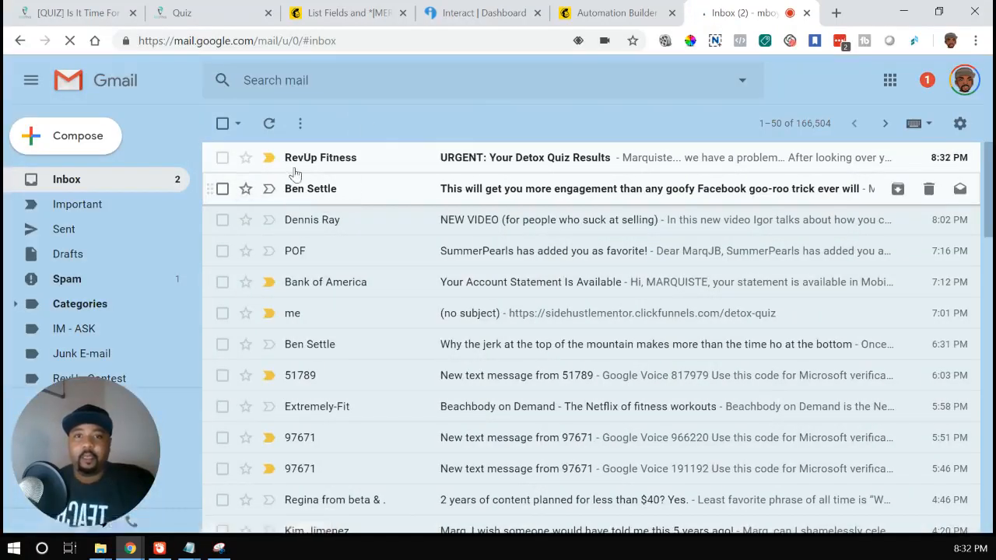
{"action": "left_click", "coordinate": [515, 170]}
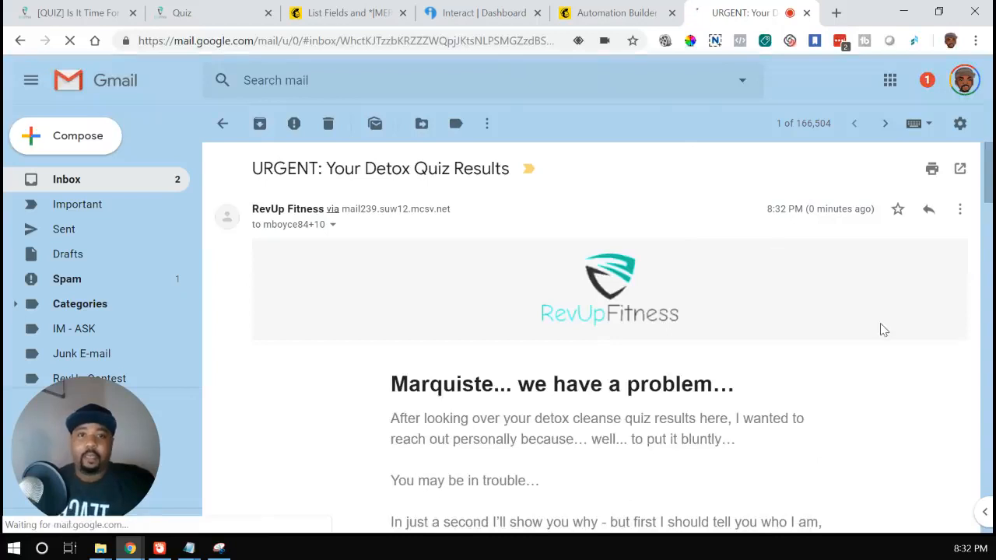
Step: Read the results email, highlighting the introduction paragraph, the #1 goal sentence and the inserted goal "Lose Weight"
{"action": "scroll", "coordinate": [875, 317], "scroll_direction": "down", "scroll_amount": 1}
{"action": "scroll", "coordinate": [875, 318], "scroll_direction": "up", "scroll_amount": 1}
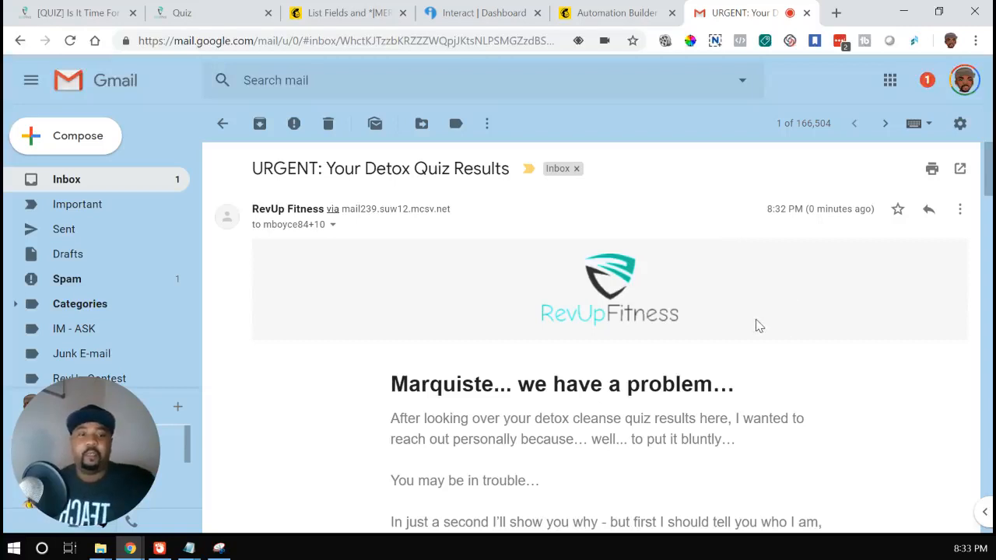
{"action": "scroll", "coordinate": [759, 321], "scroll_direction": "down", "scroll_amount": 1}
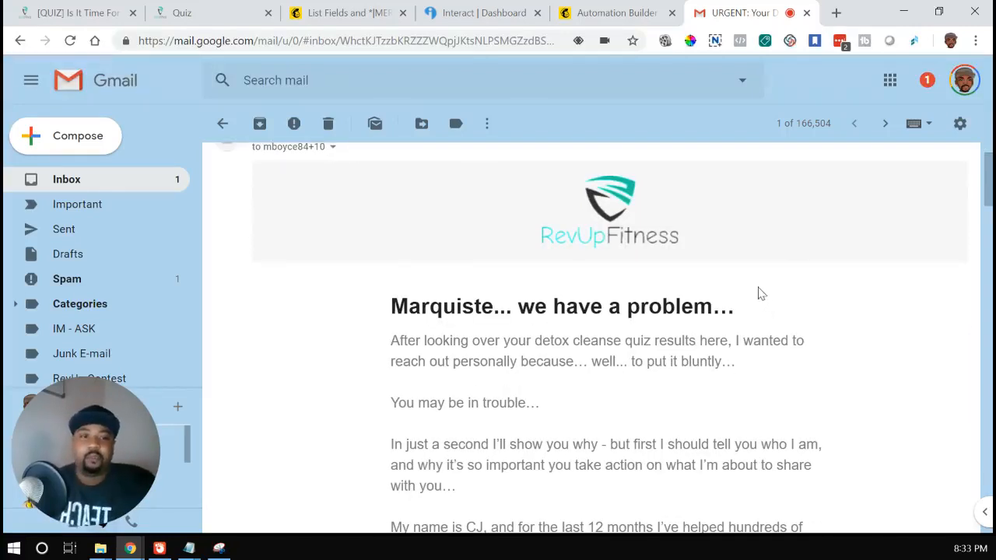
{"action": "scroll", "coordinate": [763, 293], "scroll_direction": "down", "scroll_amount": 1}
{"action": "scroll", "coordinate": [762, 298], "scroll_direction": "down", "scroll_amount": 3}
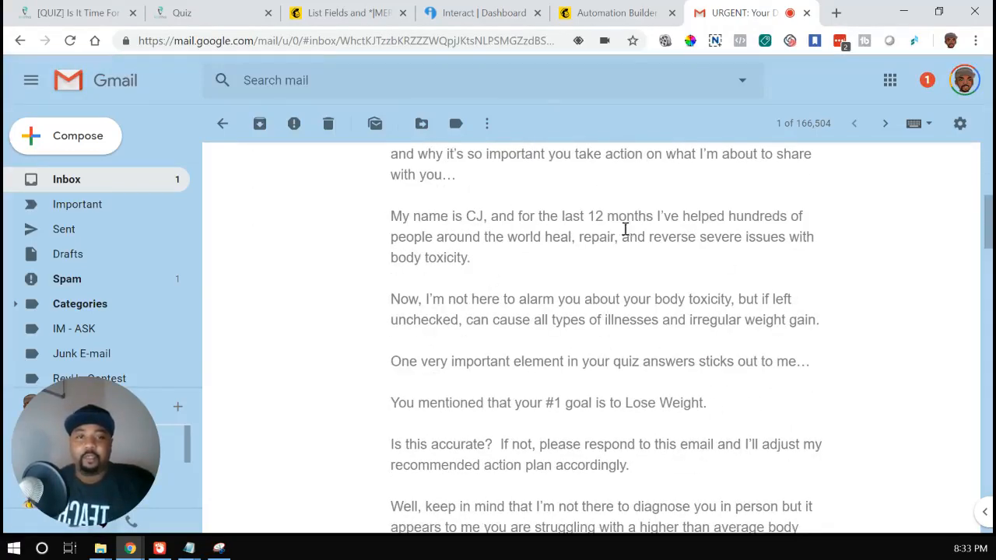
{"action": "left_click_drag", "start_coordinate": [392, 215], "coordinate": [537, 256]}
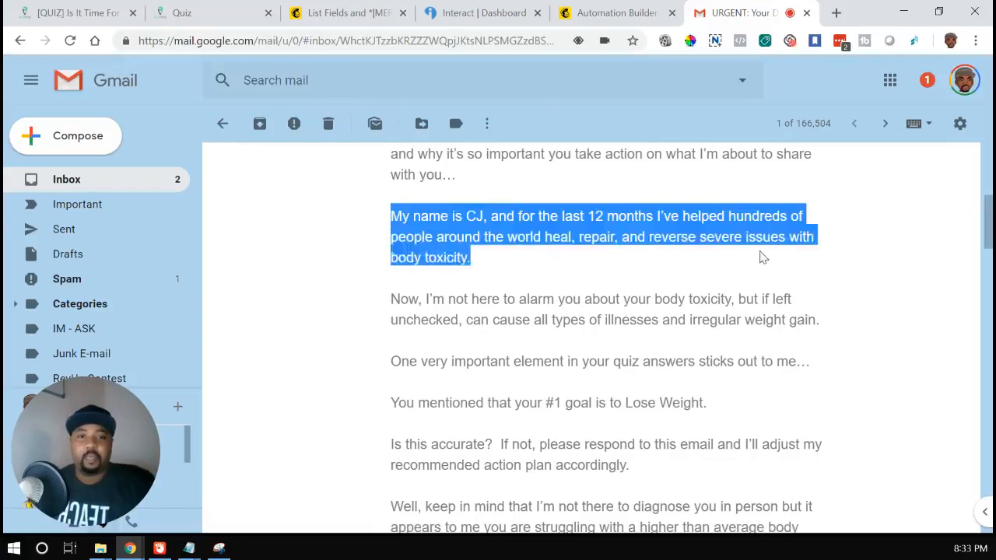
{"action": "scroll", "coordinate": [761, 256], "scroll_direction": "down", "scroll_amount": 1}
{"action": "scroll", "coordinate": [773, 414], "scroll_direction": "down", "scroll_amount": 1}
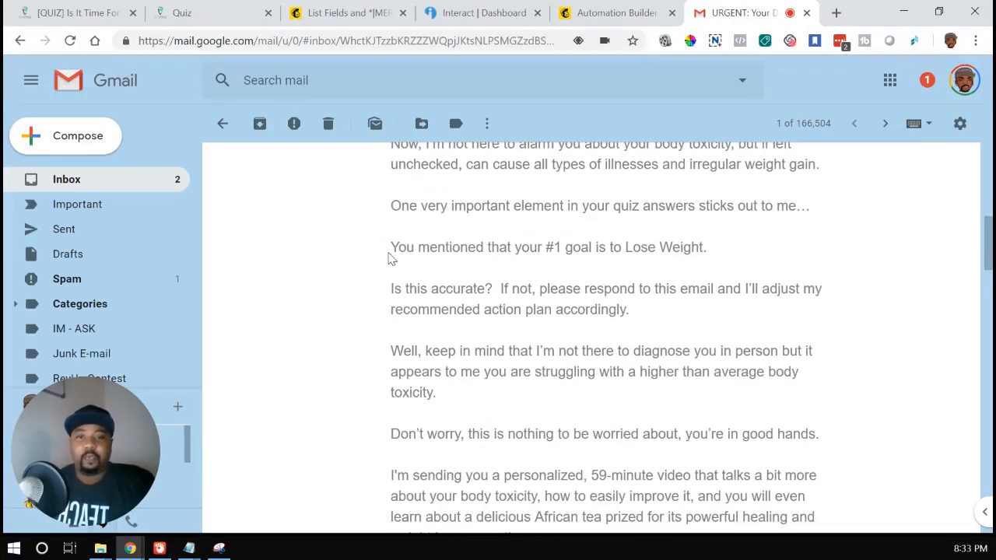
{"action": "left_click_drag", "start_coordinate": [391, 247], "coordinate": [731, 259]}
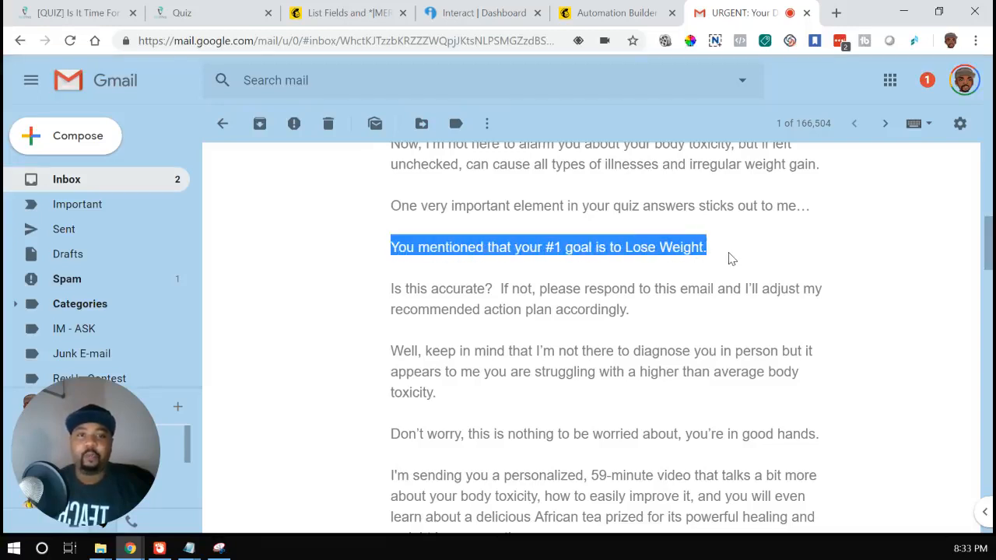
{"action": "left_click", "coordinate": [715, 267]}
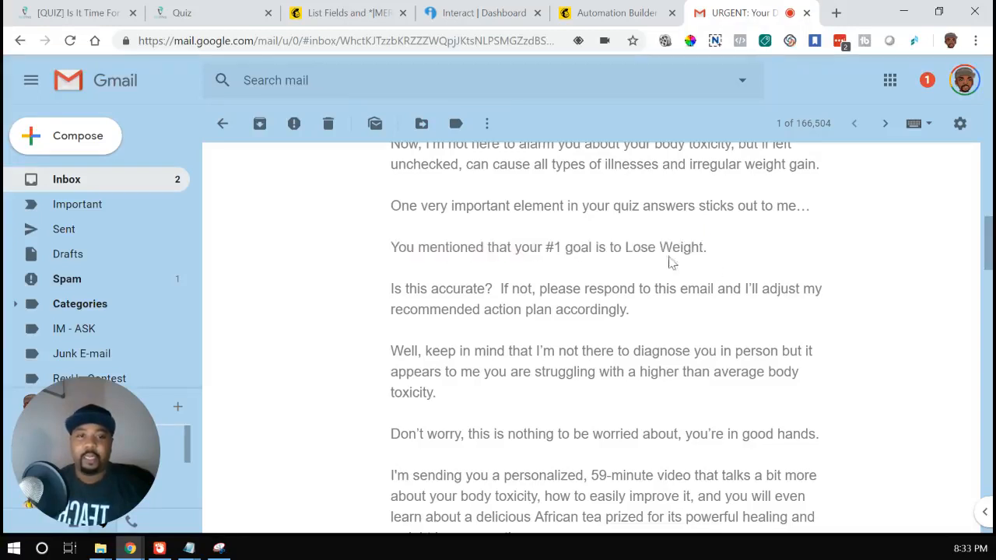
{"action": "left_click_drag", "start_coordinate": [627, 249], "coordinate": [707, 249]}
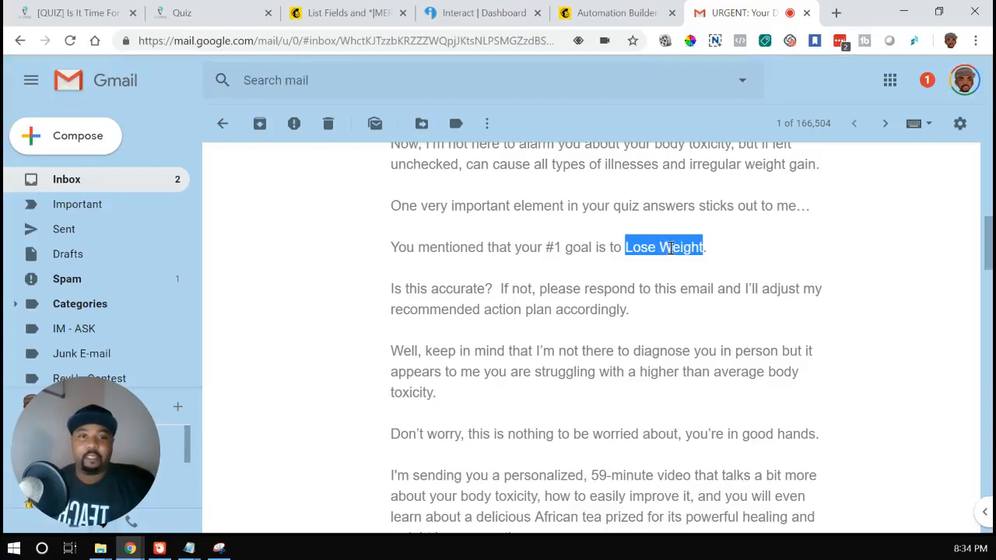
Step: Switch to the Detox Quiz automation in Mailchimp, pause Detox Outcome 1 and open its email for editing
{"action": "left_click", "coordinate": [604, 8]}
{"action": "scroll", "coordinate": [600, 195], "scroll_direction": "up", "scroll_amount": 5}
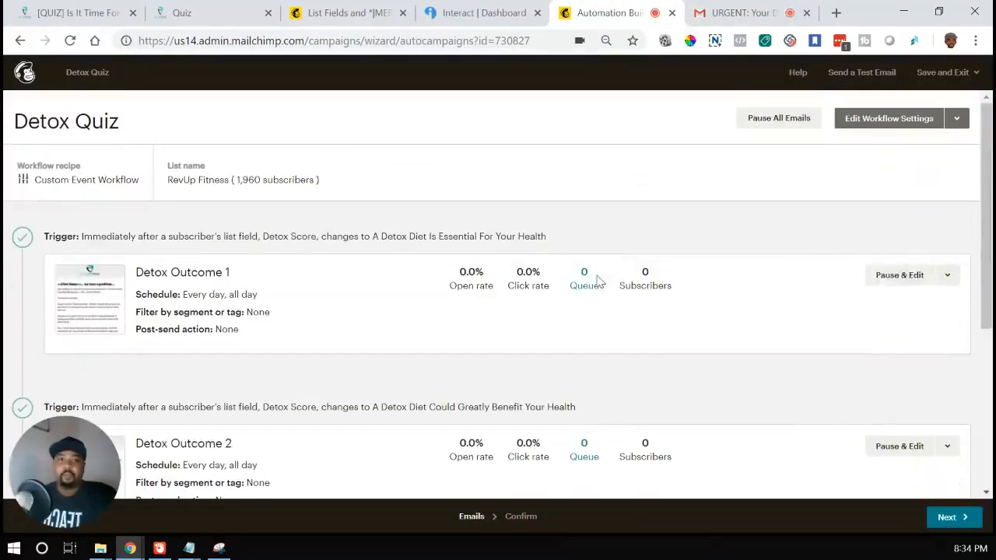
{"action": "left_click", "coordinate": [906, 282]}
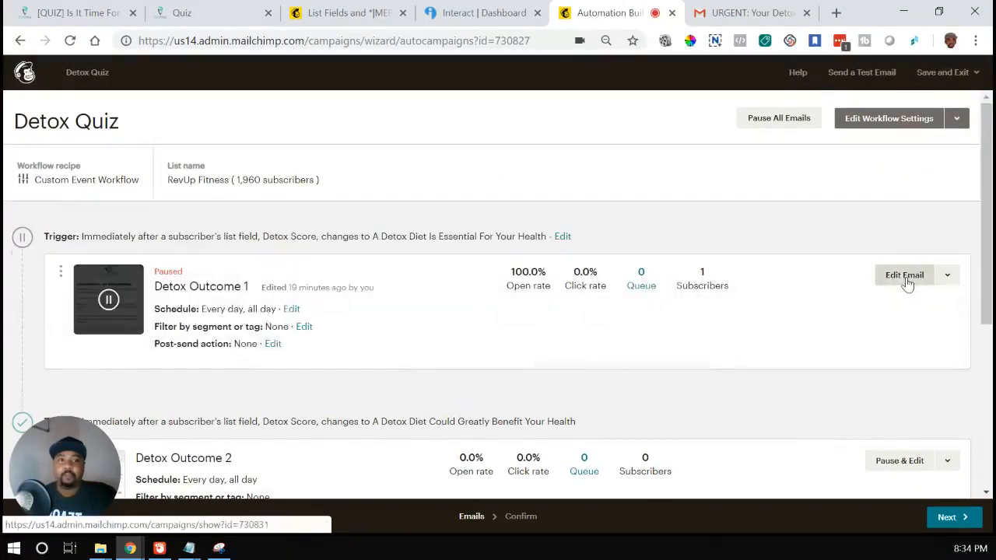
{"action": "left_click", "coordinate": [906, 282]}
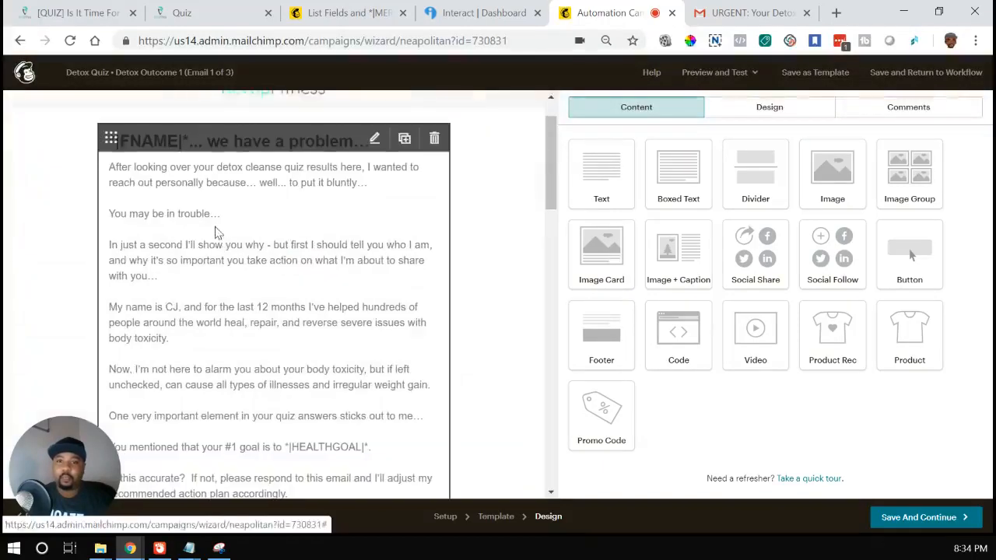
Step: Examine the *|FNAME|* and *|HEALTHGOAL|* merge tags in the email body and open the text block containing them
{"action": "scroll", "coordinate": [345, 189], "scroll_direction": "down", "scroll_amount": 3}
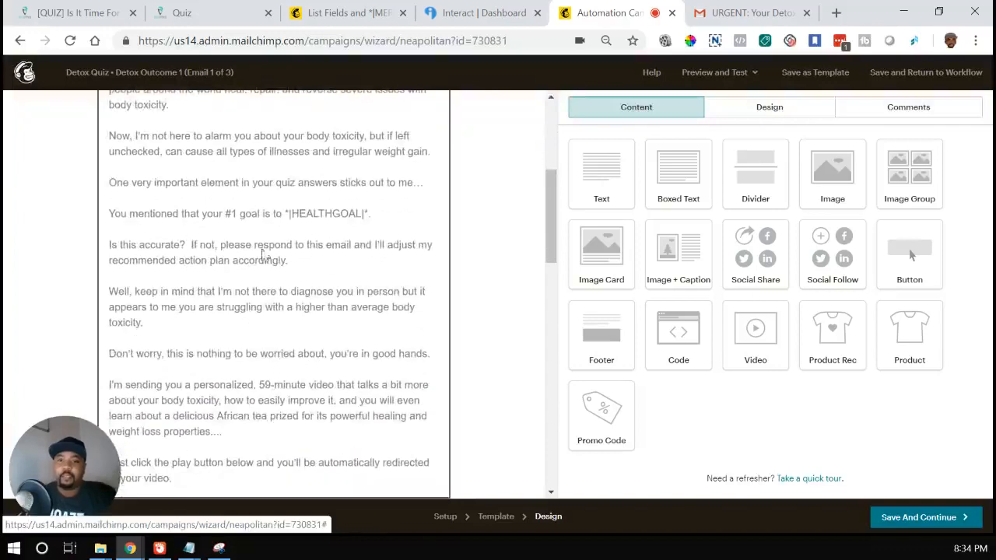
{"action": "scroll", "coordinate": [358, 242], "scroll_direction": "up", "scroll_amount": 4}
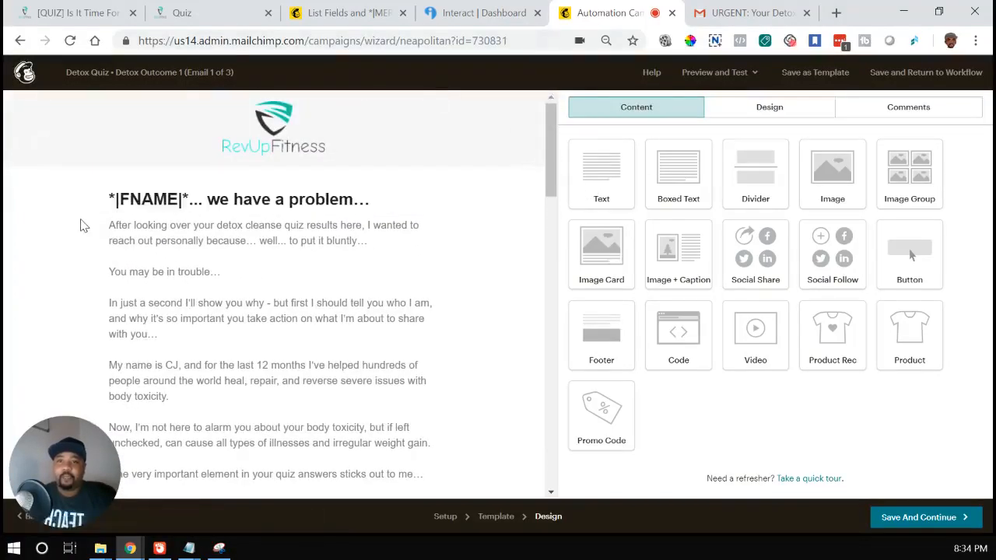
{"action": "scroll", "coordinate": [256, 302], "scroll_direction": "down", "scroll_amount": 2}
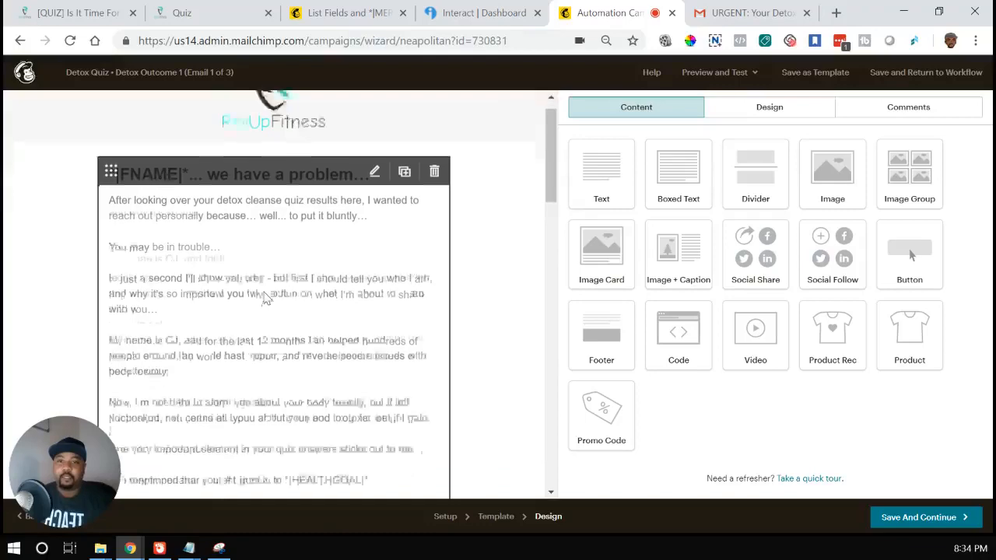
{"action": "left_click", "coordinate": [315, 276]}
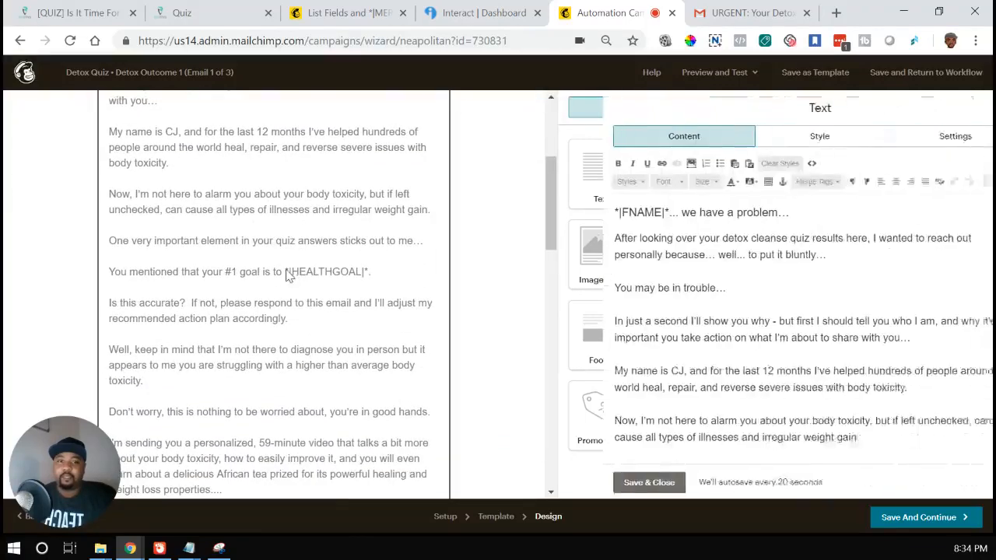
Step: Highlight the *|FNAME|* merge tag in the email's heading and locate the *|HEALTHGOAL|* tag in the #1 goal sentence
{"action": "left_click_drag", "start_coordinate": [626, 212], "coordinate": [571, 213]}
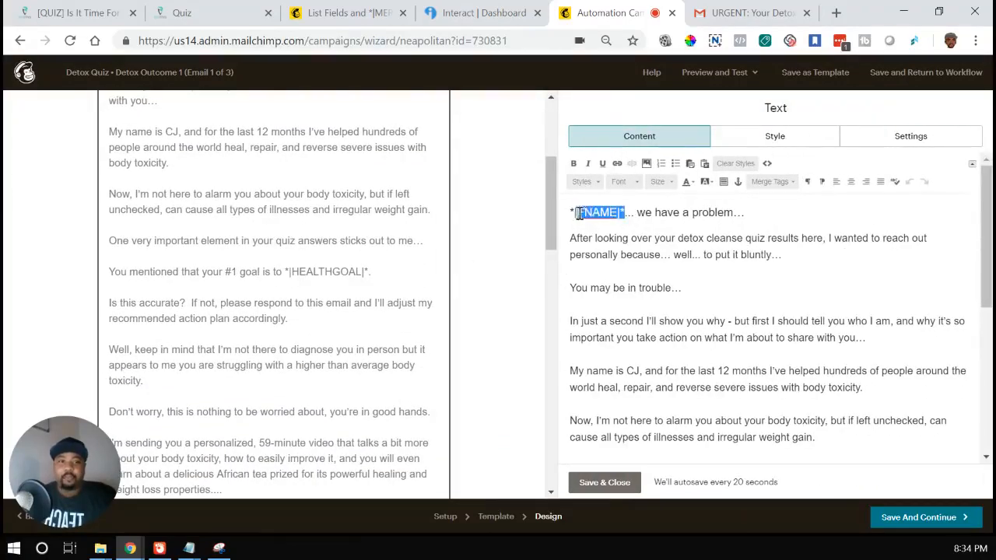
{"action": "scroll", "coordinate": [647, 278], "scroll_direction": "down", "scroll_amount": 2}
{"action": "scroll", "coordinate": [647, 279], "scroll_direction": "down", "scroll_amount": 2}
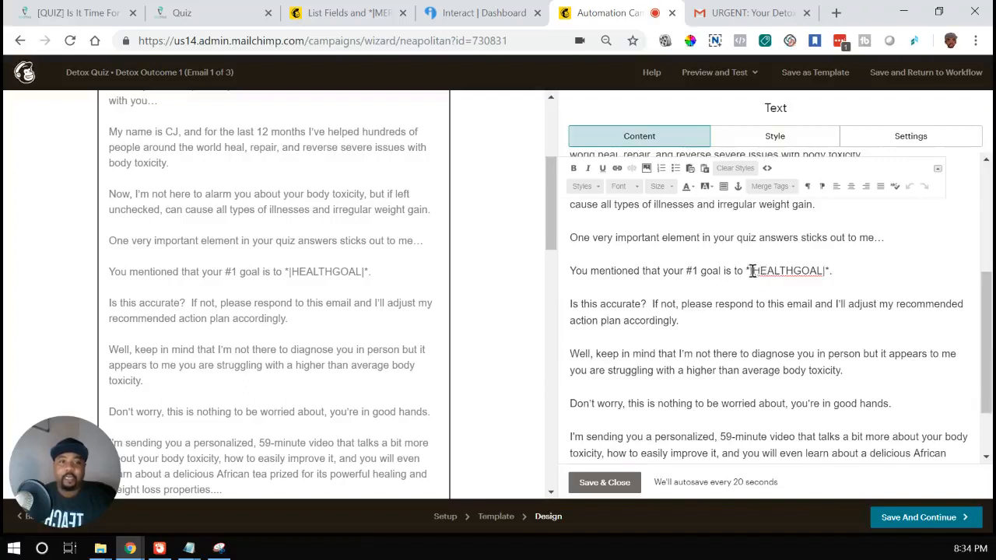
{"action": "left_click_drag", "start_coordinate": [746, 270], "coordinate": [825, 274]}
{"action": "left_click", "coordinate": [825, 273]}
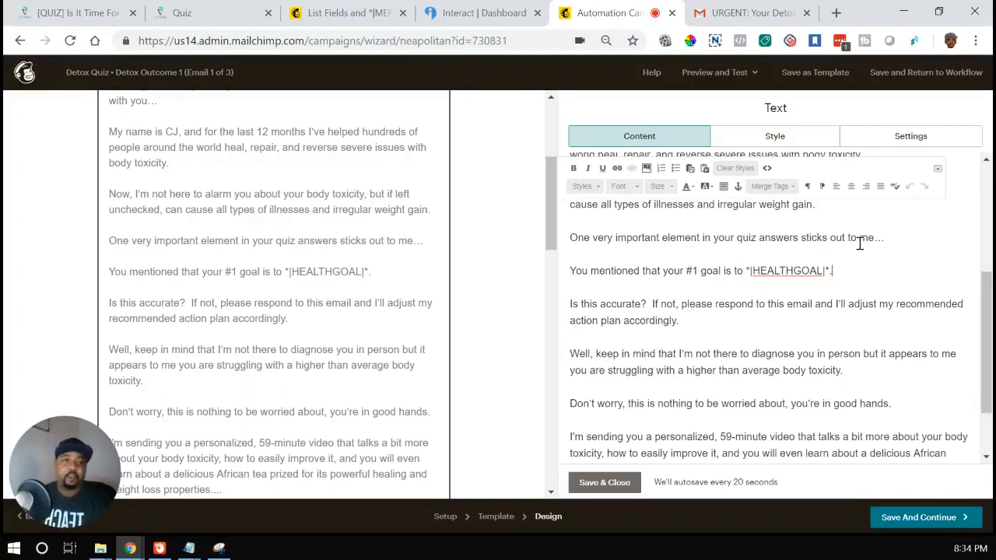
Step: Add an empty paragraph below the #1 goal sentence and browse the available member data merge tags down to Detox Score
{"action": "key", "text": "Return"}
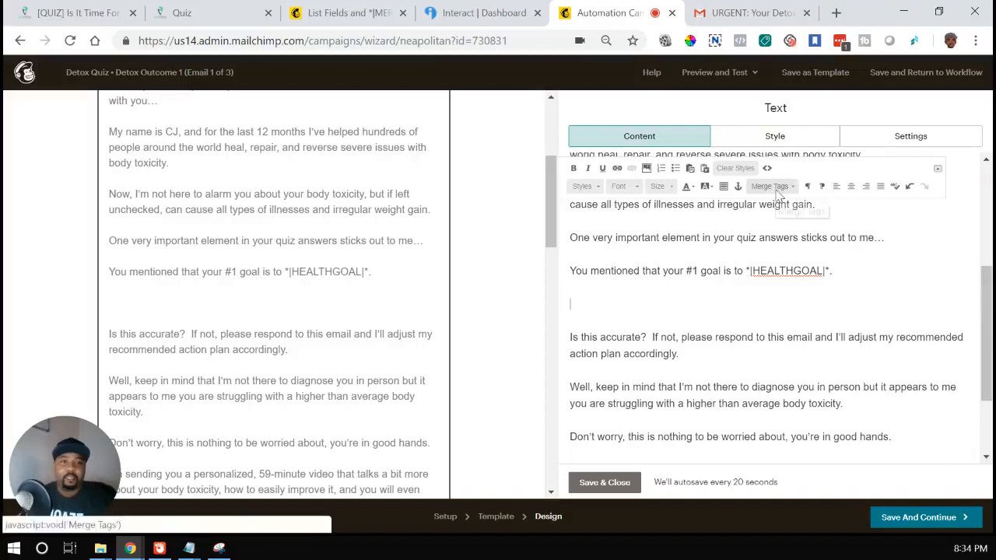
{"action": "left_click", "coordinate": [778, 189]}
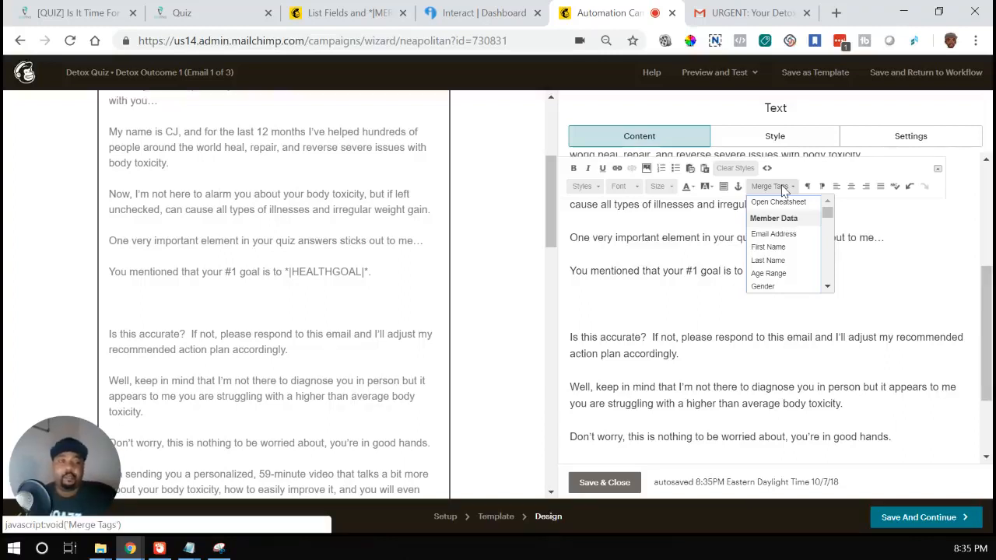
{"action": "scroll", "coordinate": [780, 225], "scroll_direction": "down", "scroll_amount": 2}
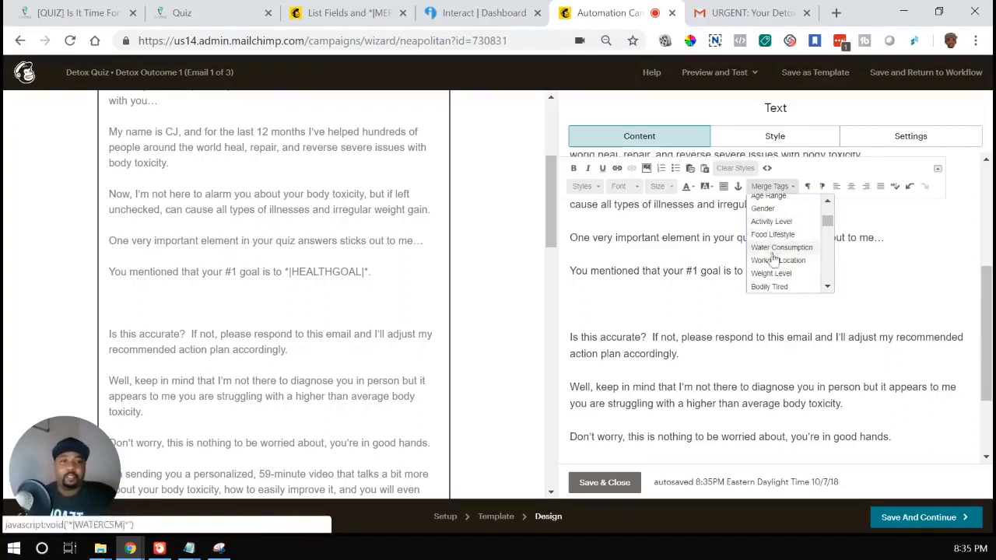
{"action": "scroll", "coordinate": [773, 260], "scroll_direction": "down", "scroll_amount": 3}
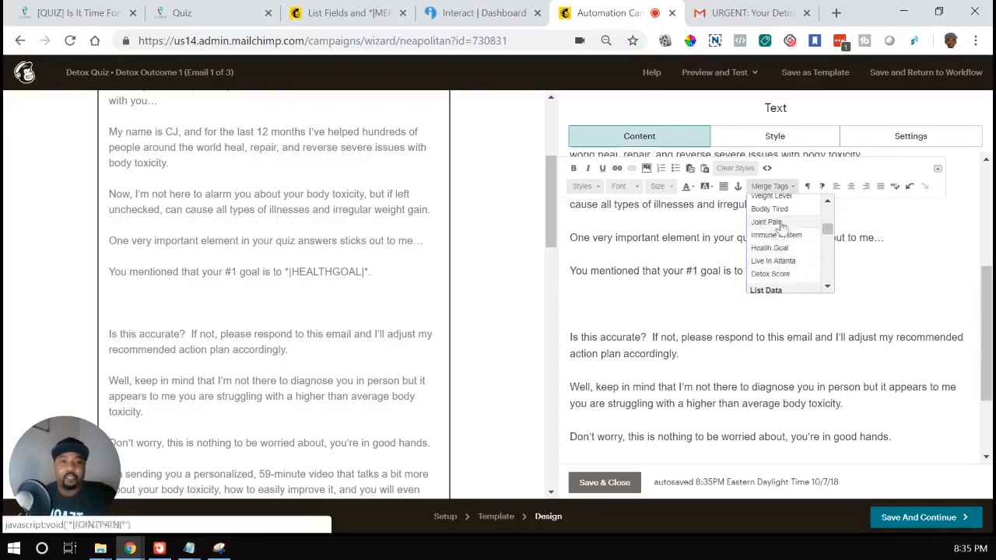
Step: Switch to the Gmail results email and read on from the #1 goal sentence through the video section to the sign-off
{"action": "left_click", "coordinate": [764, 14]}
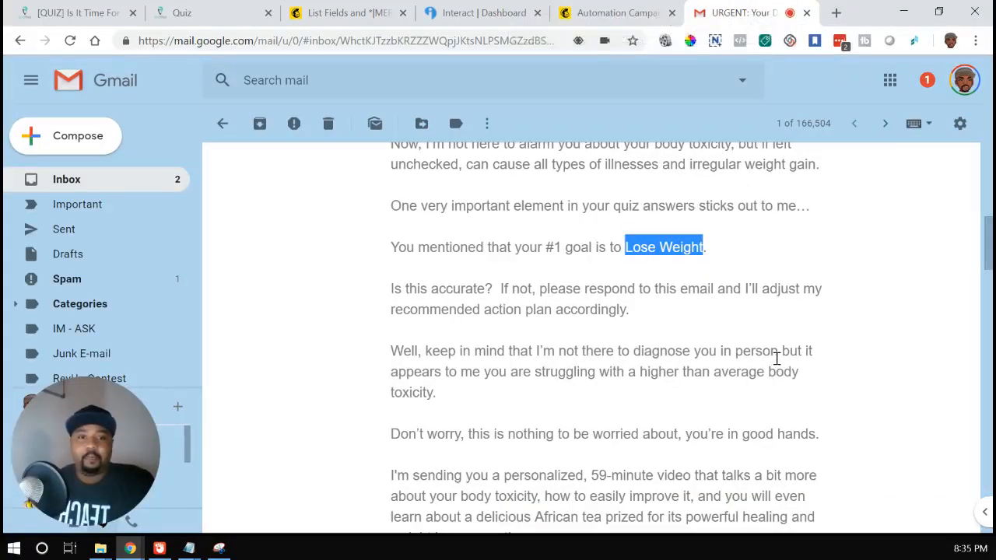
{"action": "scroll", "coordinate": [776, 357], "scroll_direction": "down", "scroll_amount": 1}
{"action": "scroll", "coordinate": [778, 363], "scroll_direction": "down", "scroll_amount": 2}
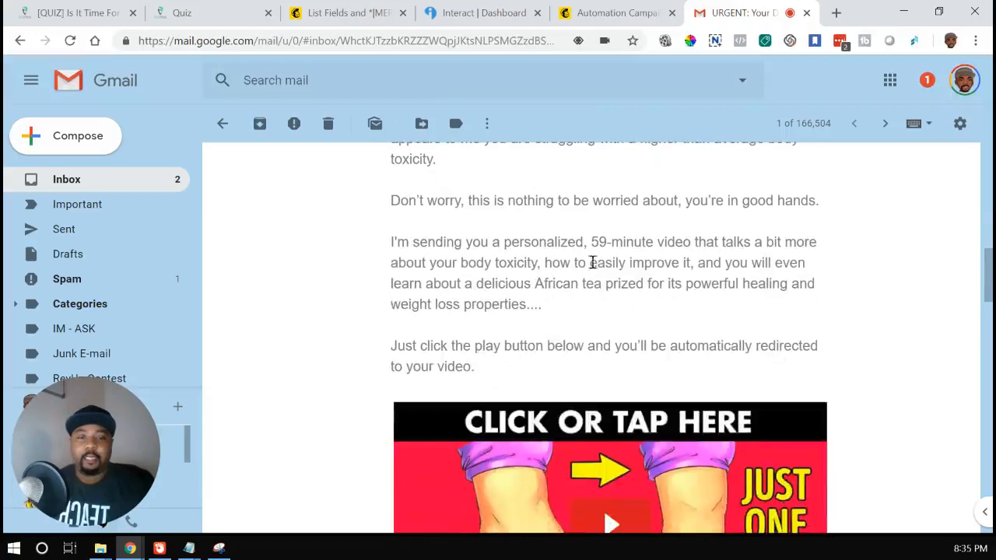
{"action": "scroll", "coordinate": [358, 315], "scroll_direction": "down", "scroll_amount": 1}
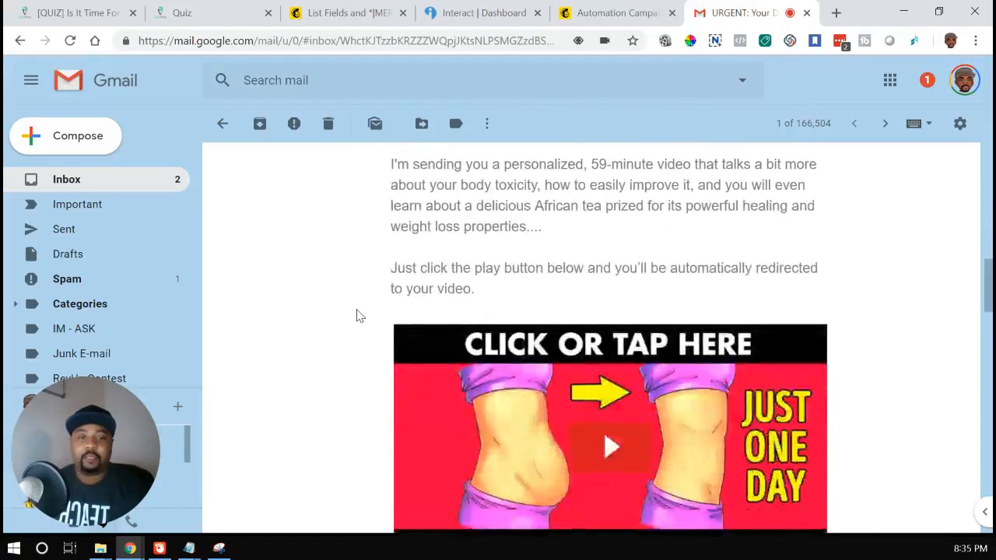
{"action": "scroll", "coordinate": [356, 314], "scroll_direction": "down", "scroll_amount": 3}
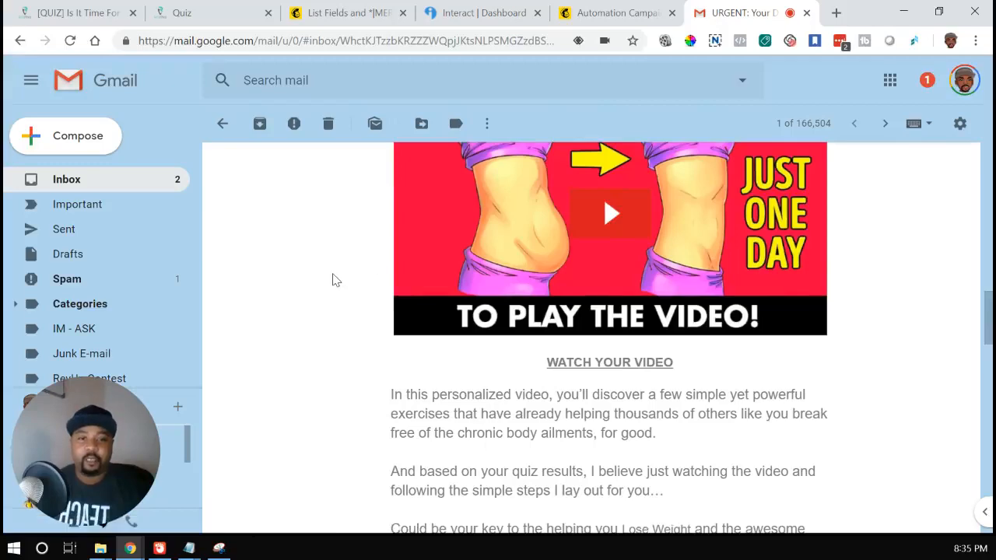
{"action": "scroll", "coordinate": [334, 280], "scroll_direction": "down", "scroll_amount": 1}
{"action": "scroll", "coordinate": [335, 280], "scroll_direction": "down", "scroll_amount": 1}
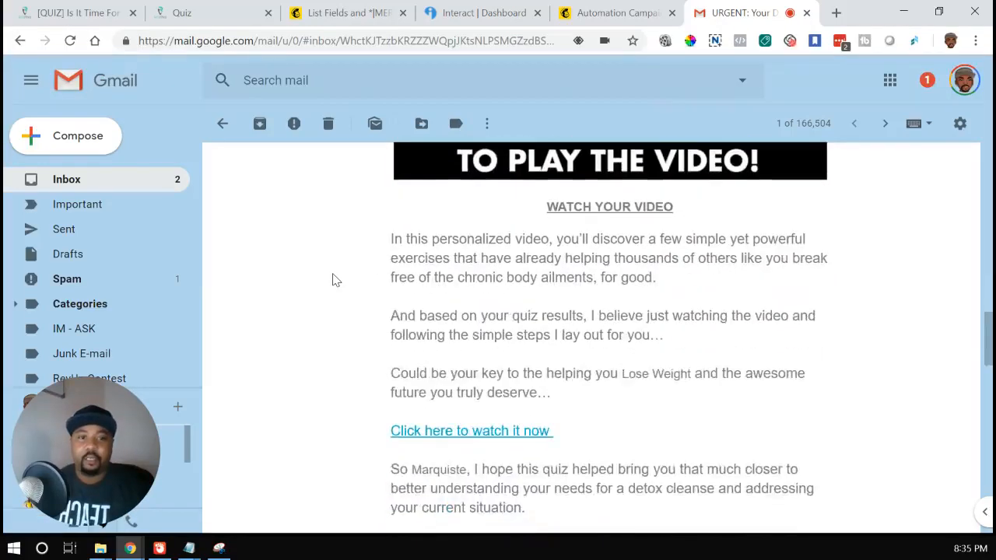
{"action": "scroll", "coordinate": [335, 280], "scroll_direction": "down", "scroll_amount": 2}
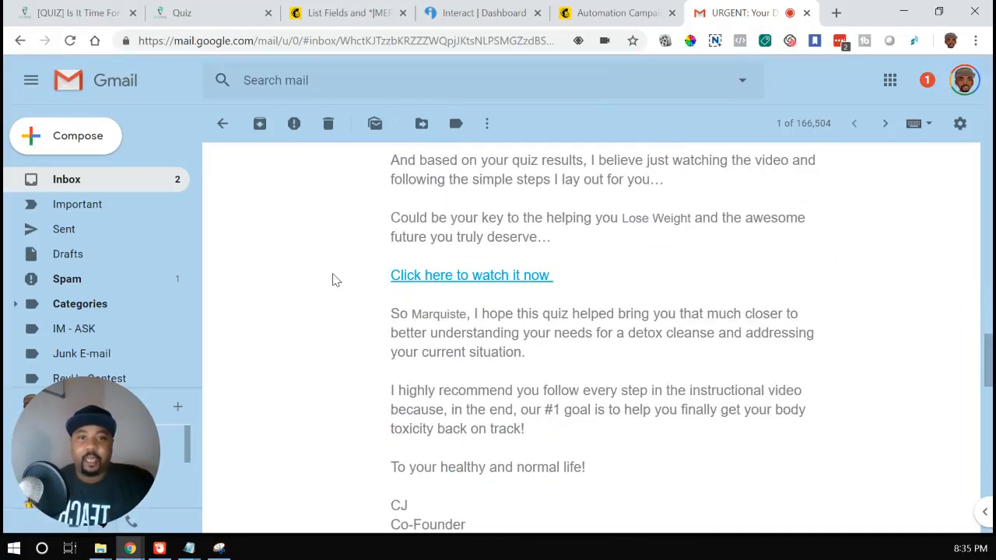
Step: Review the results email's video section again and highlight the inserted goal "Lose Weight" in the "Could be your key" sentence
{"action": "scroll", "coordinate": [334, 280], "scroll_direction": "up", "scroll_amount": 2}
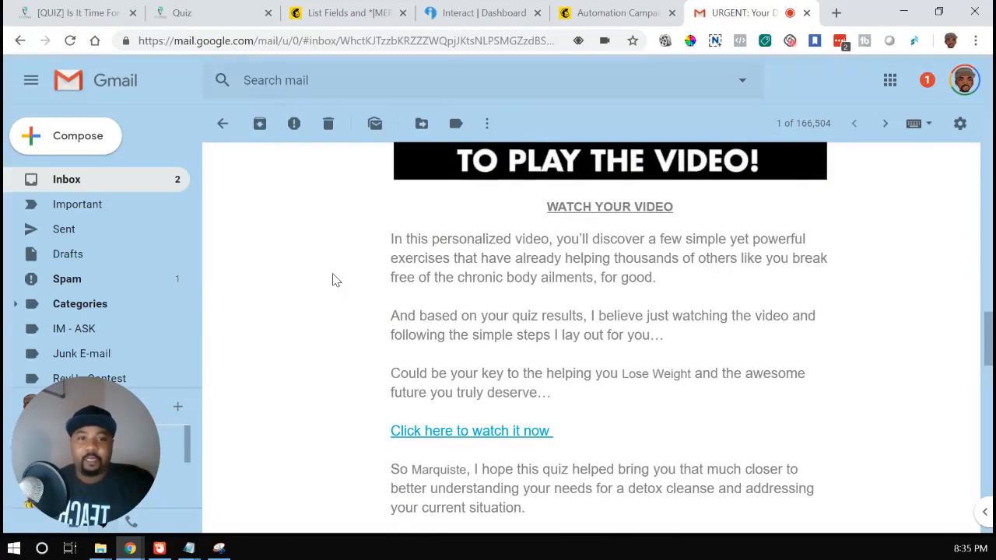
{"action": "scroll", "coordinate": [334, 281], "scroll_direction": "down", "scroll_amount": 2}
{"action": "scroll", "coordinate": [335, 284], "scroll_direction": "up", "scroll_amount": 7}
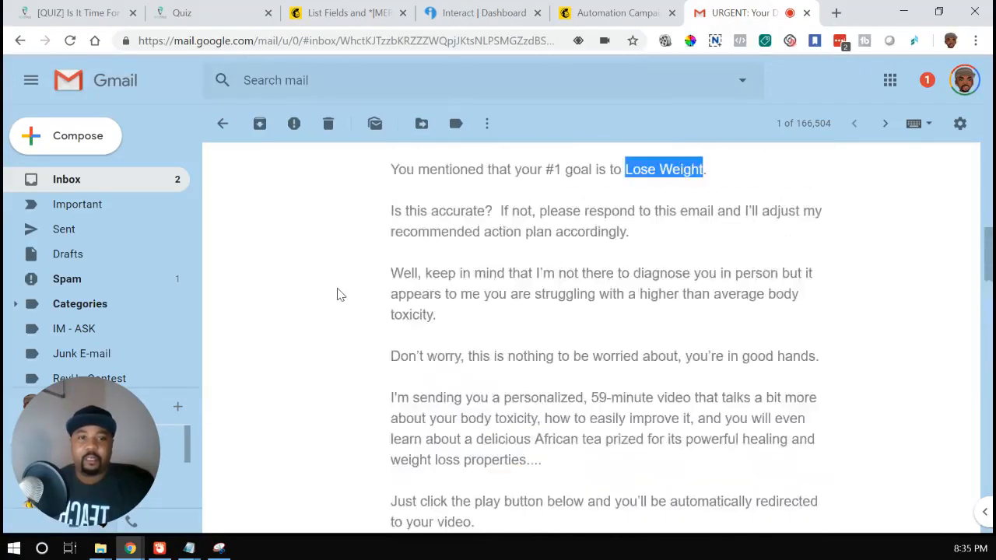
{"action": "scroll", "coordinate": [337, 291], "scroll_direction": "down", "scroll_amount": 9}
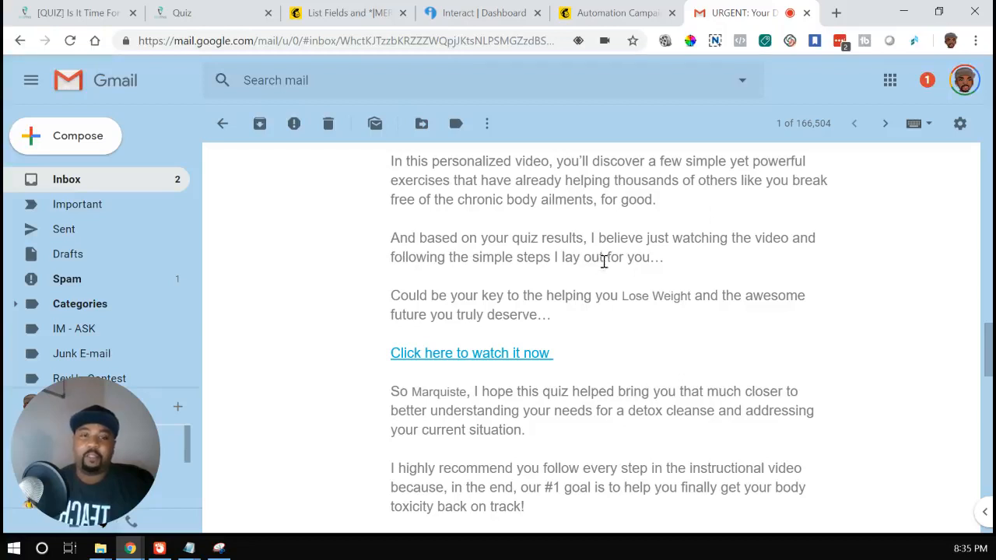
{"action": "scroll", "coordinate": [720, 290], "scroll_direction": "down", "scroll_amount": 2}
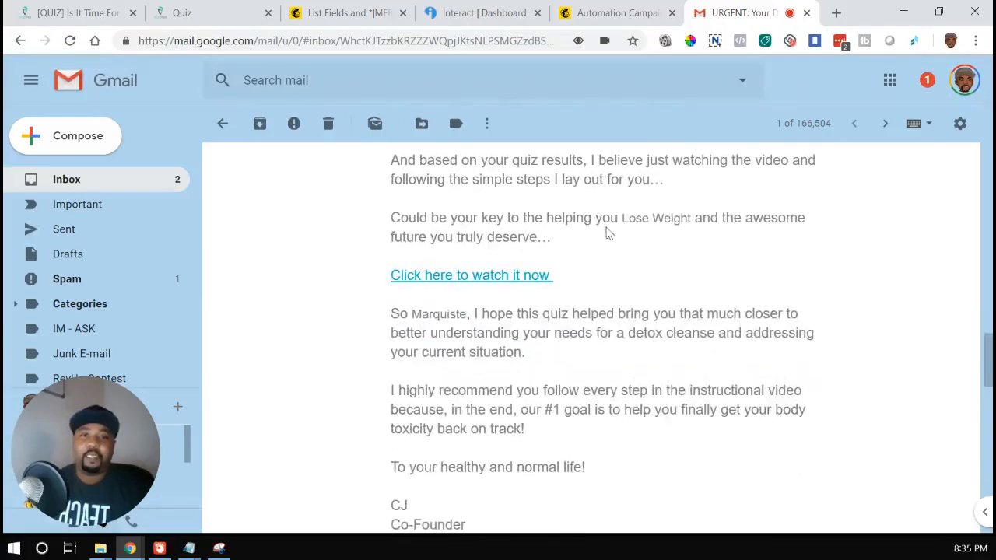
{"action": "left_click_drag", "start_coordinate": [622, 221], "coordinate": [695, 222]}
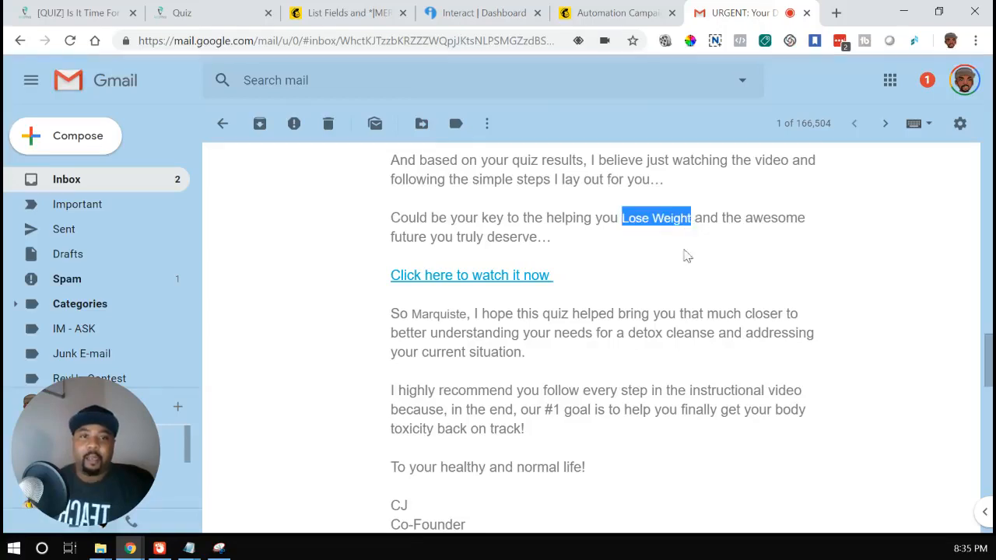
Step: Switch to the Mailchimp email editor, open the text block below the video and highlight its *|FNAME|* merge tag
{"action": "left_click", "coordinate": [606, 12]}
{"action": "scroll", "coordinate": [300, 290], "scroll_direction": "down", "scroll_amount": 10}
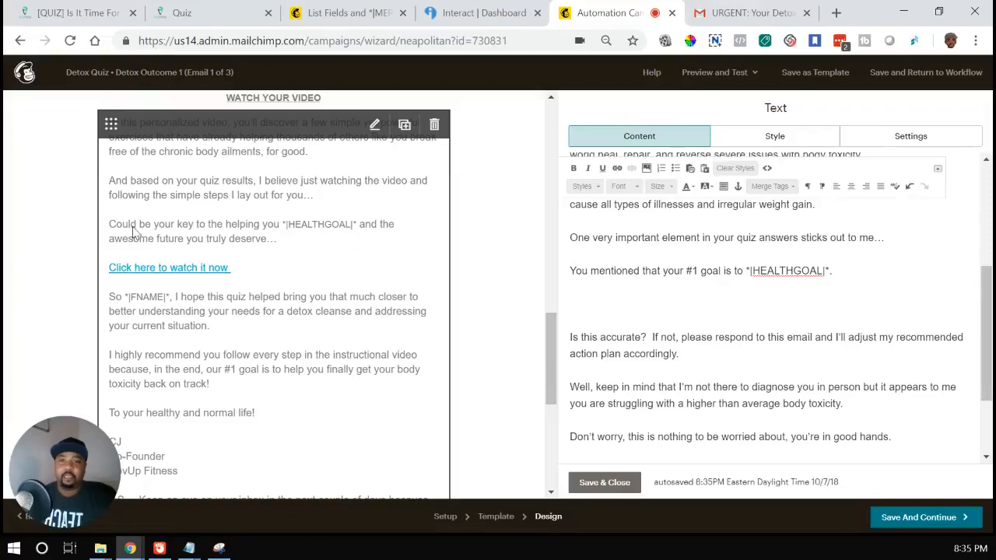
{"action": "left_click", "coordinate": [134, 232]}
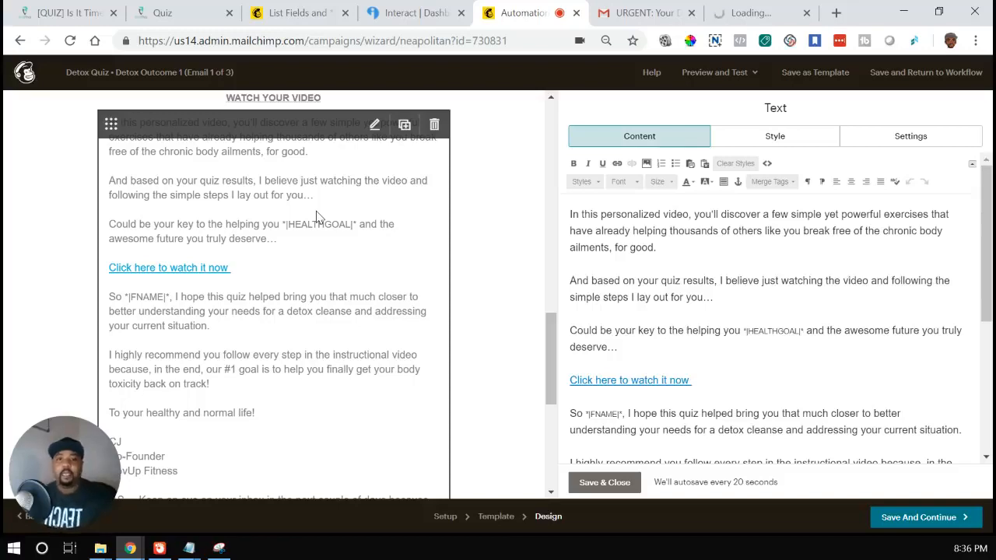
{"action": "scroll", "coordinate": [300, 363], "scroll_direction": "down", "scroll_amount": 2}
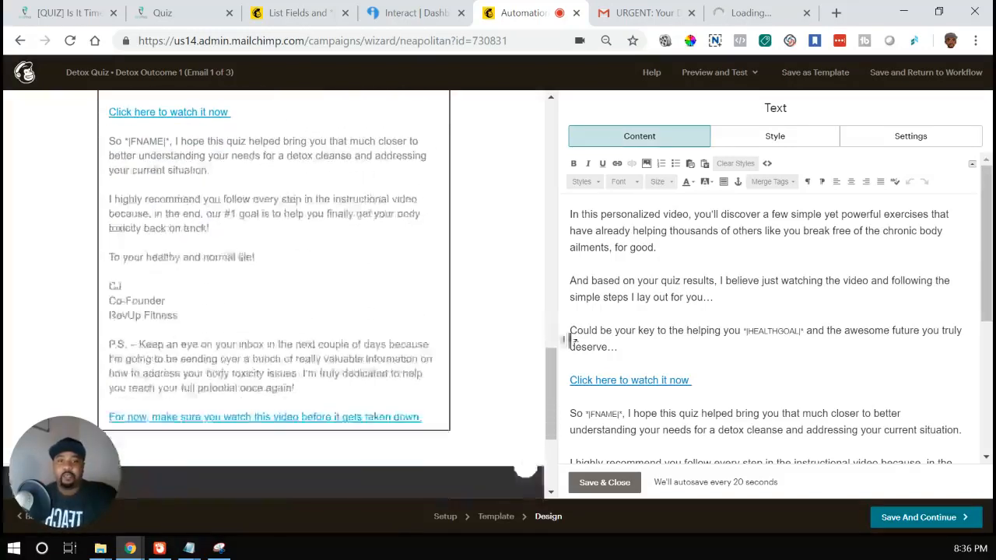
{"action": "scroll", "coordinate": [638, 331], "scroll_direction": "down", "scroll_amount": 2}
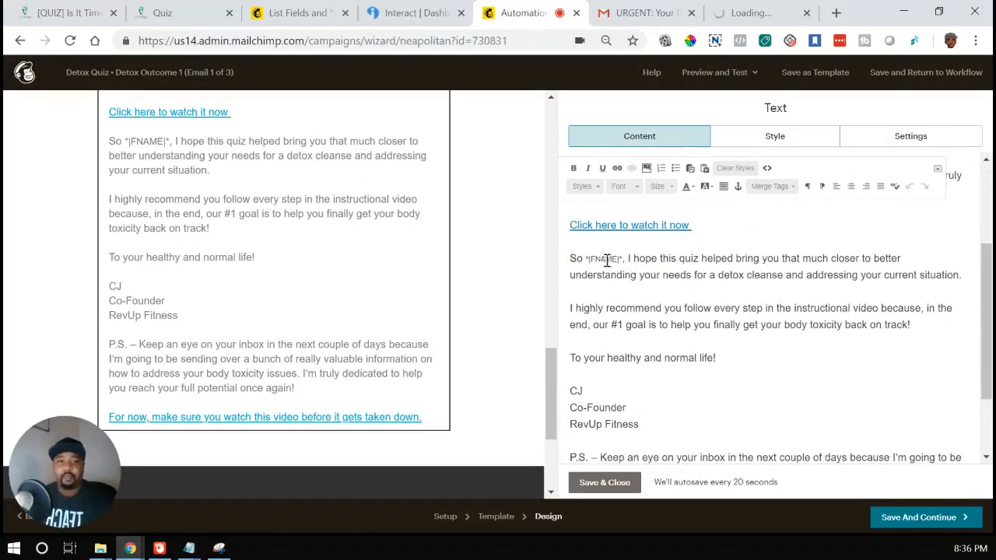
{"action": "left_click_drag", "start_coordinate": [577, 259], "coordinate": [621, 263]}
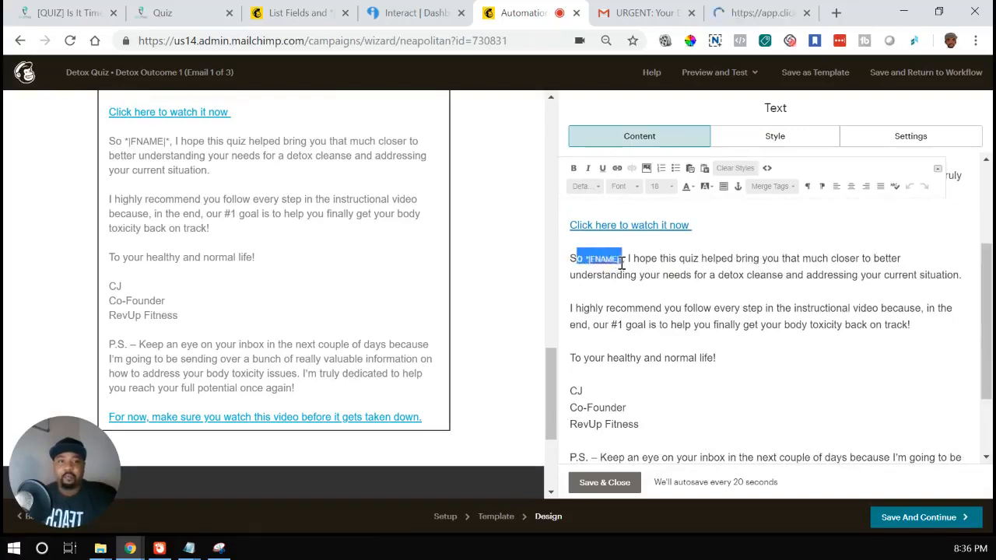
Step: Switch to the Gmail results email, highlight the inserted first name in the closing paragraph and review the signature and P.S
{"action": "left_click", "coordinate": [638, 12]}
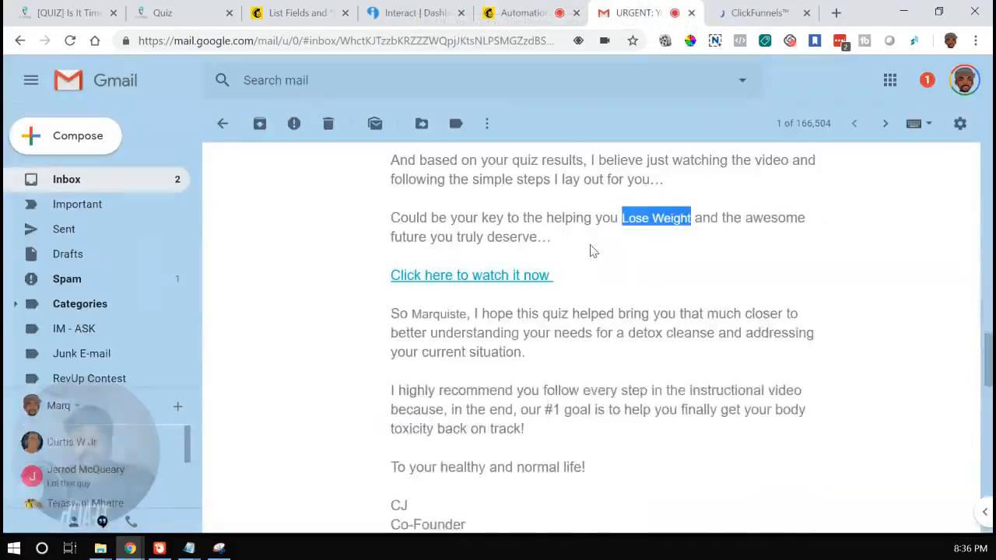
{"action": "scroll", "coordinate": [590, 251], "scroll_direction": "down", "scroll_amount": 1}
{"action": "left_click_drag", "start_coordinate": [392, 236], "coordinate": [467, 236]}
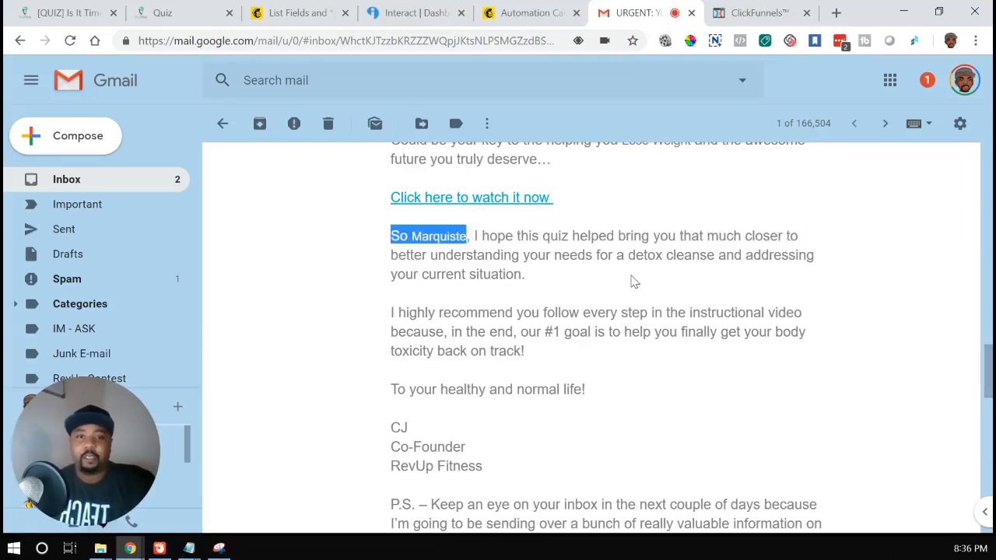
{"action": "scroll", "coordinate": [630, 286], "scroll_direction": "down", "scroll_amount": 2}
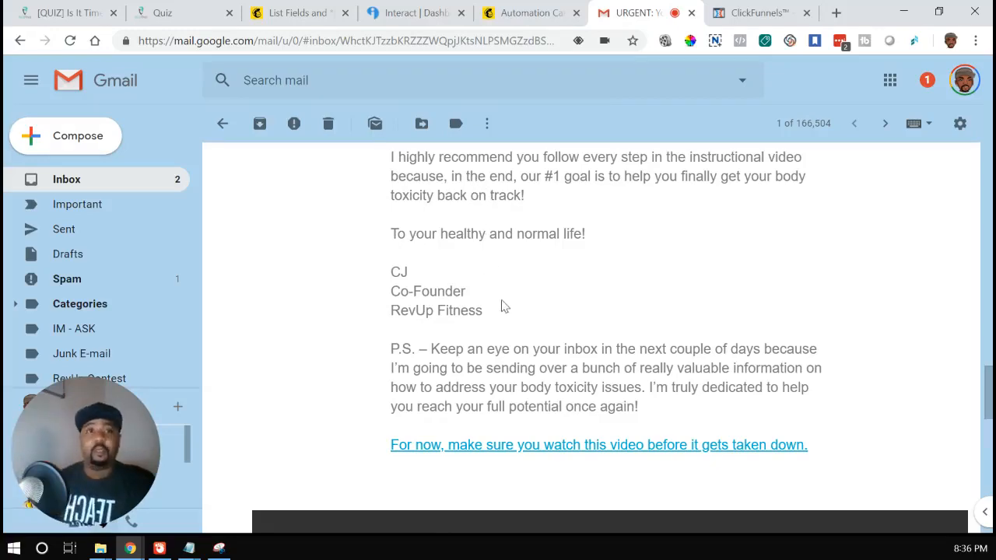
{"action": "scroll", "coordinate": [502, 306], "scroll_direction": "up", "scroll_amount": 15}
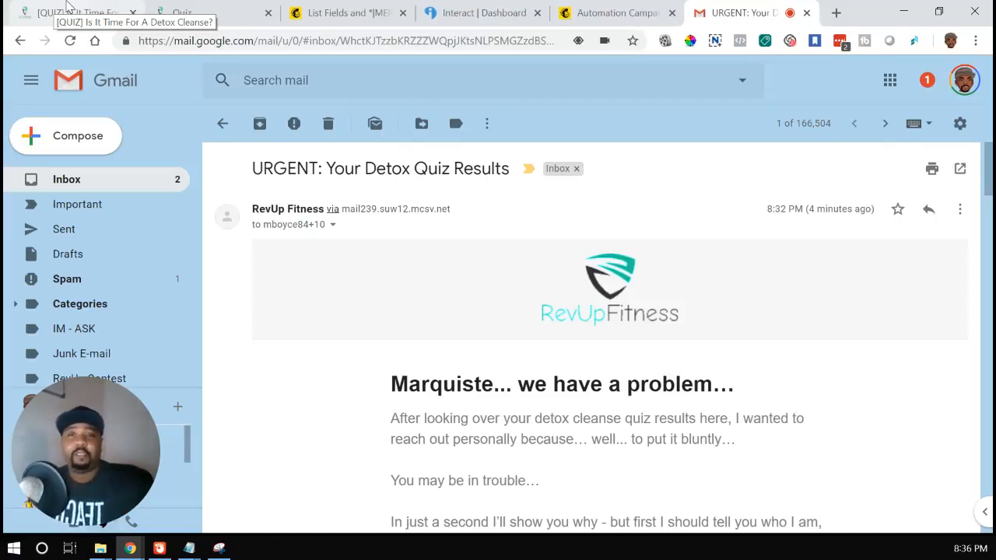
Step: Switch to the Quiz page and remove start-quiz-1 from its address to load quiz.revupfitness.com
{"action": "left_click", "coordinate": [178, 10]}
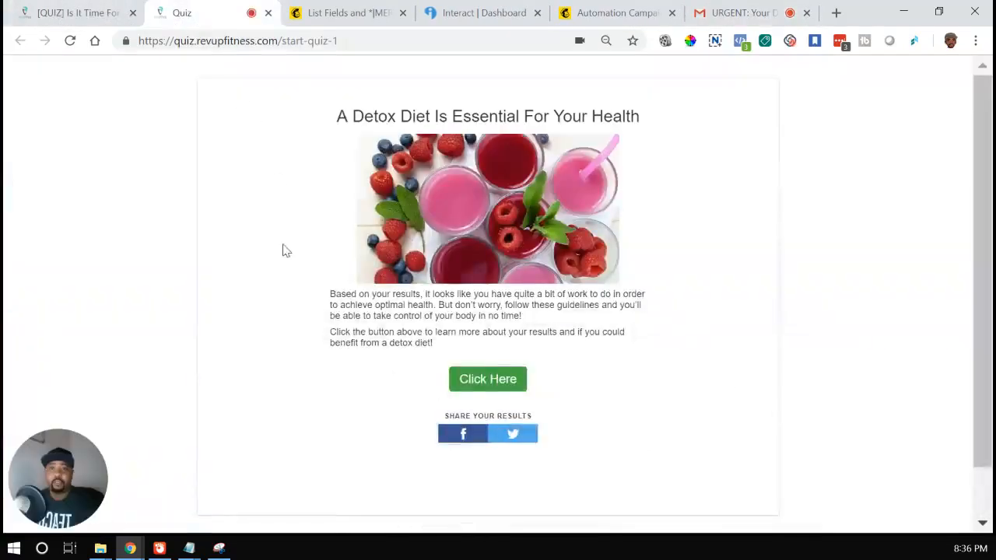
{"action": "left_click_drag", "start_coordinate": [283, 40], "coordinate": [455, 65]}
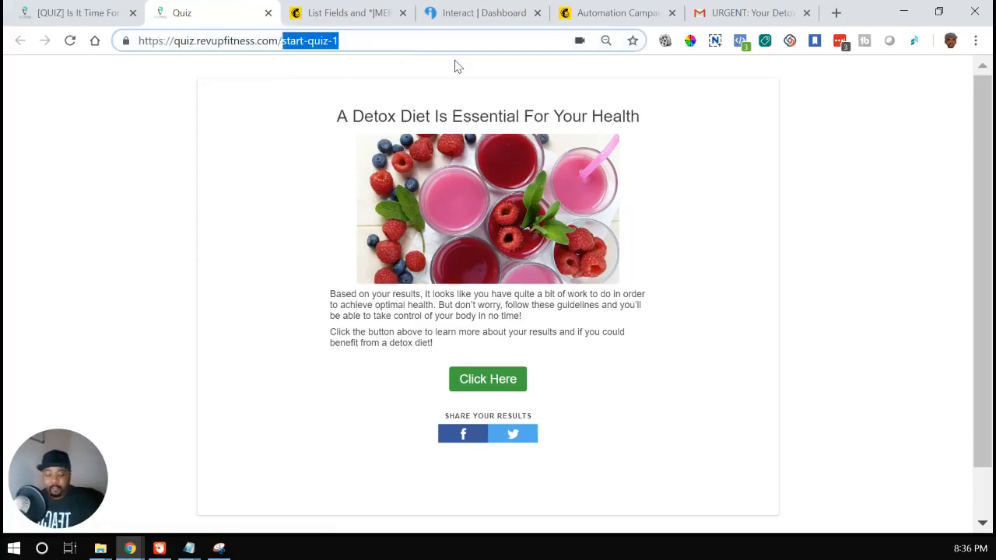
{"action": "key", "text": "BackSpace"}
{"action": "key", "text": "Return"}
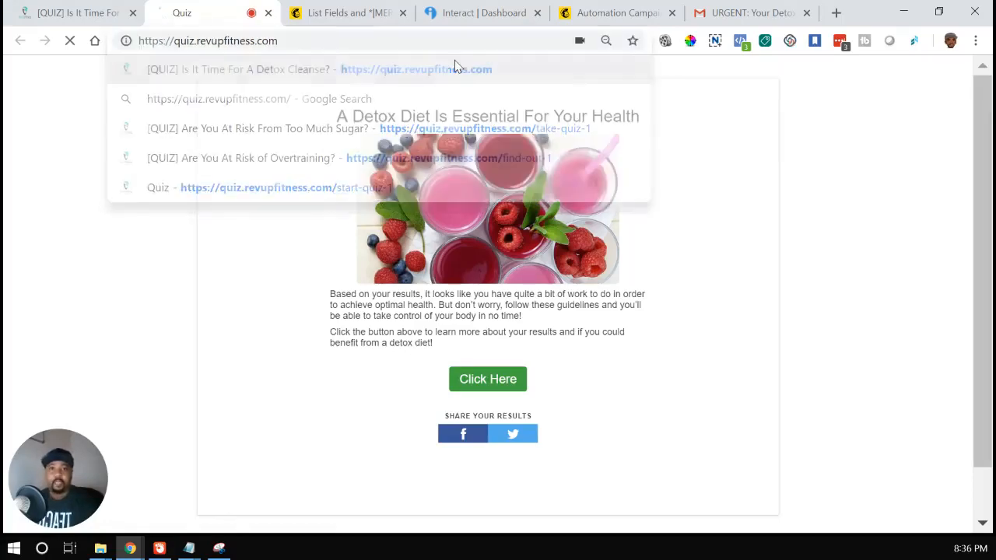